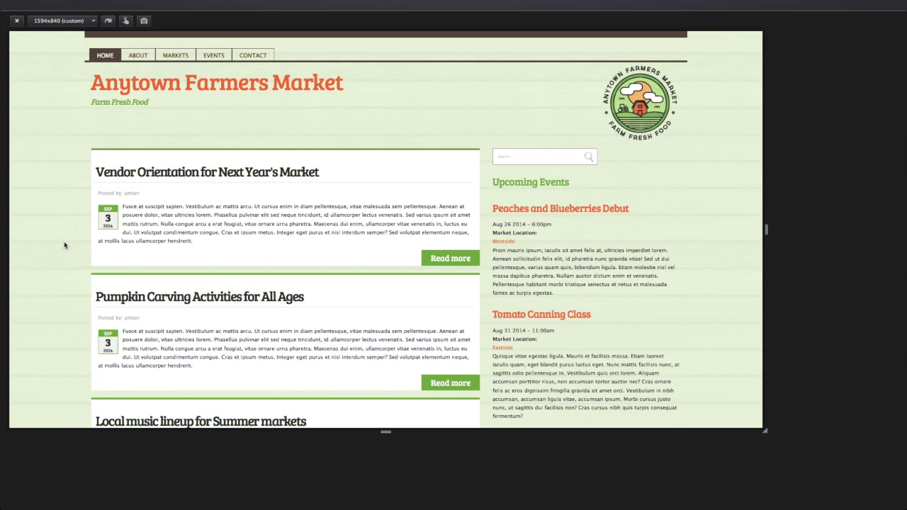
Inspect the Market Slideshow image with Firebug and select its enclosing views_slideshow_cycle_div_home_slideshow-block_2 div
{"action": "scroll", "coordinate": [64, 245], "scroll_direction": "down", "scroll_amount": 5}
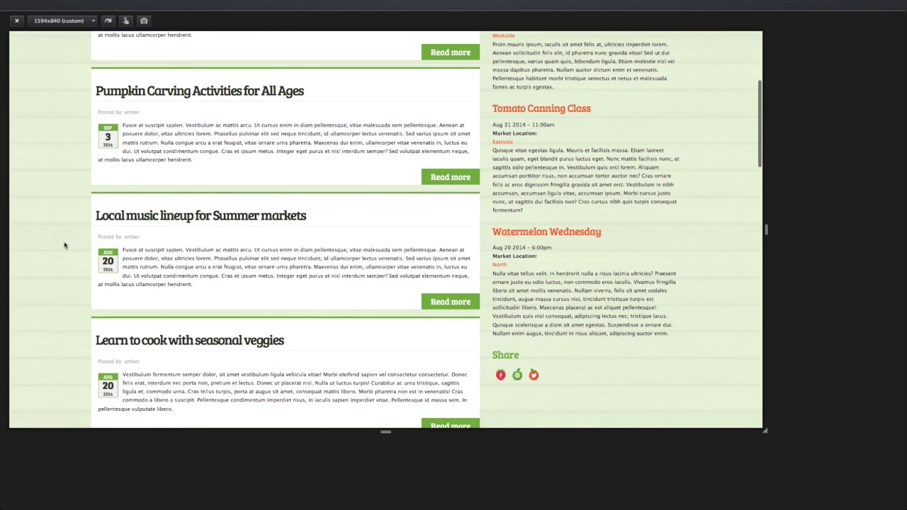
{"action": "scroll", "coordinate": [65, 245], "scroll_direction": "down", "scroll_amount": 15}
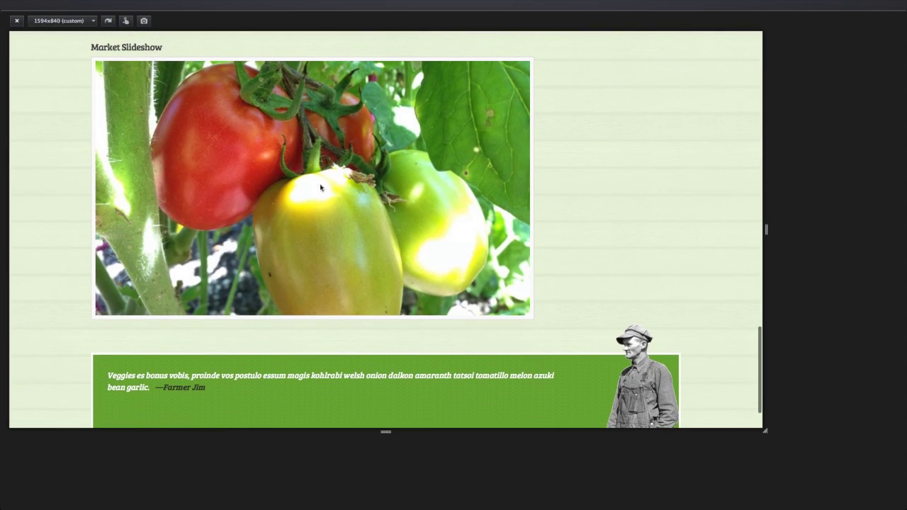
{"action": "right_click", "coordinate": [297, 130]}
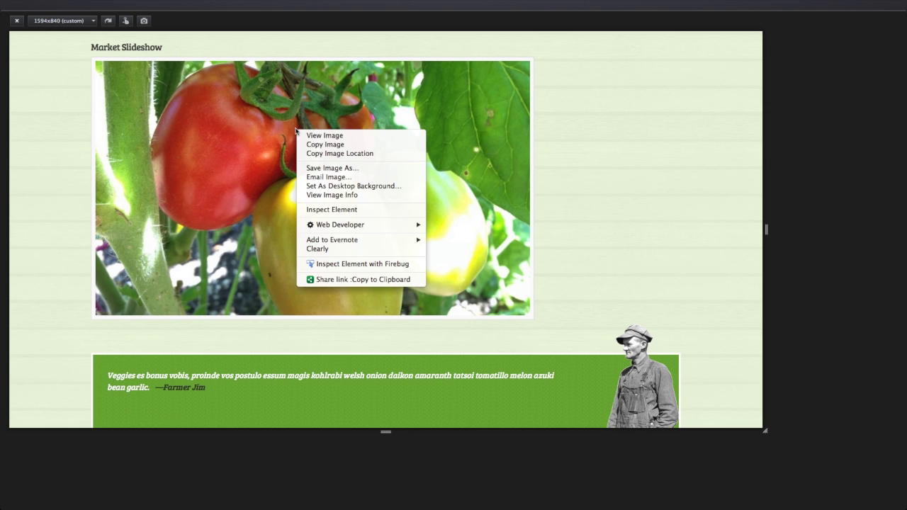
{"action": "left_click", "coordinate": [310, 264]}
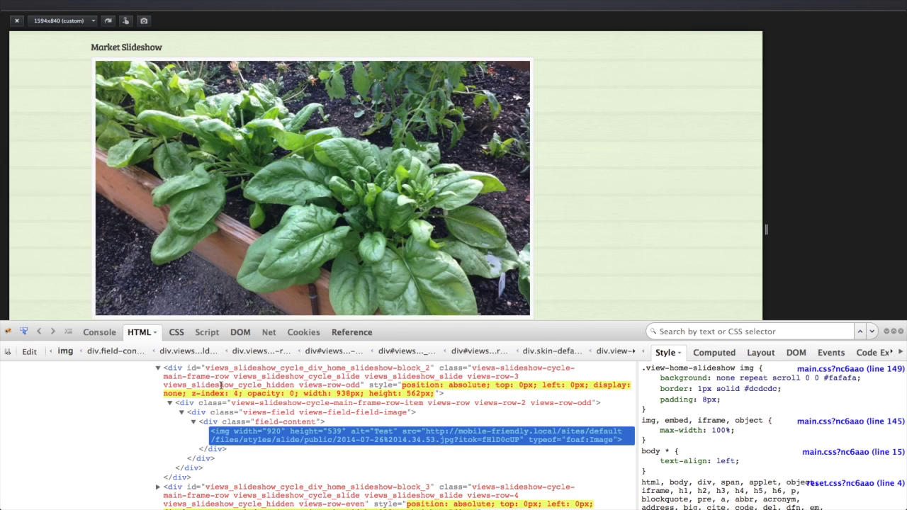
{"action": "left_click", "coordinate": [175, 374]}
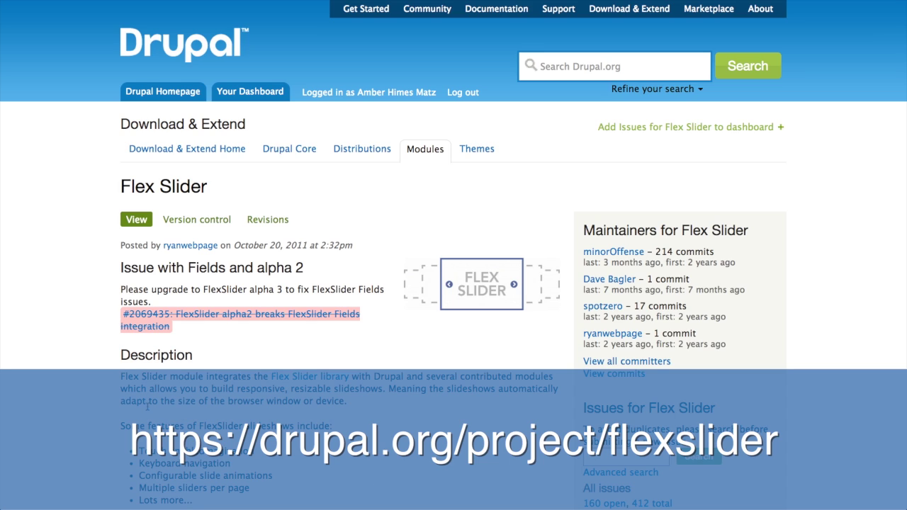
Open the FlexSlider library's GitHub repository from the installation instructions on the Flex Slider project page
{"action": "scroll", "coordinate": [148, 407], "scroll_direction": "down", "scroll_amount": 10}
{"action": "scroll", "coordinate": [147, 407], "scroll_direction": "down", "scroll_amount": 5}
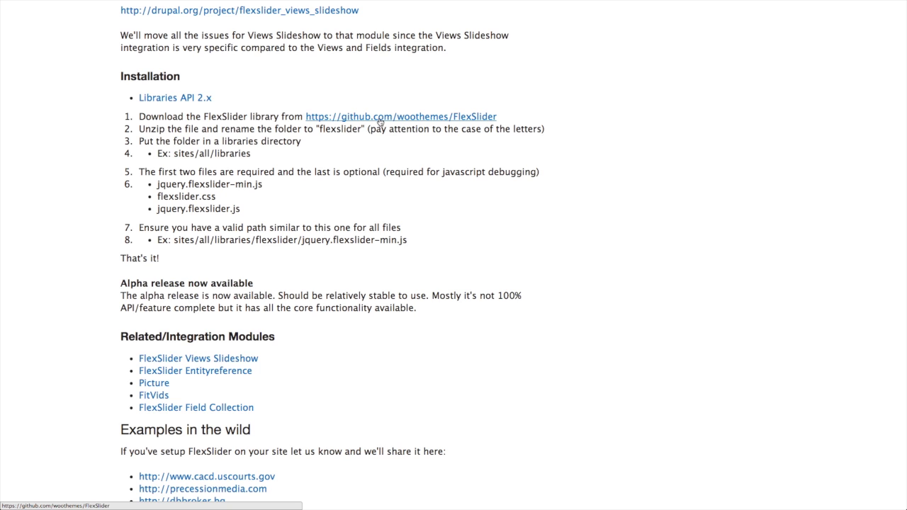
{"action": "left_click", "coordinate": [380, 122]}
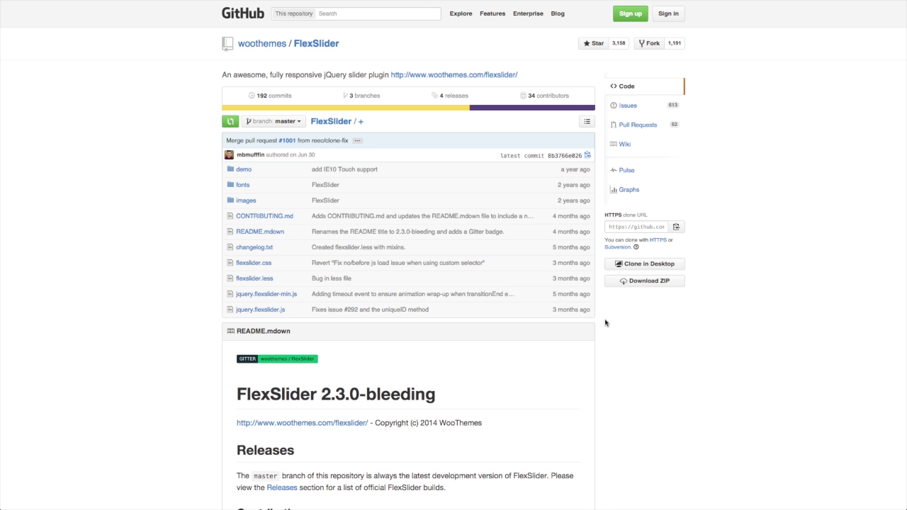
Download the FlexSlider repository as a ZIP and save FlexSlider-master.zip in the site's sites/all/libraries folder
{"action": "left_click", "coordinate": [640, 283]}
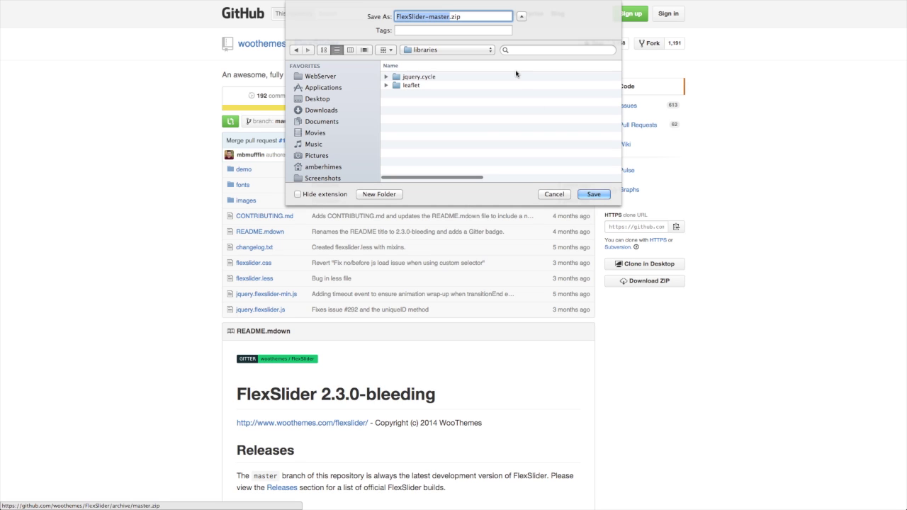
{"action": "left_click", "coordinate": [465, 51]}
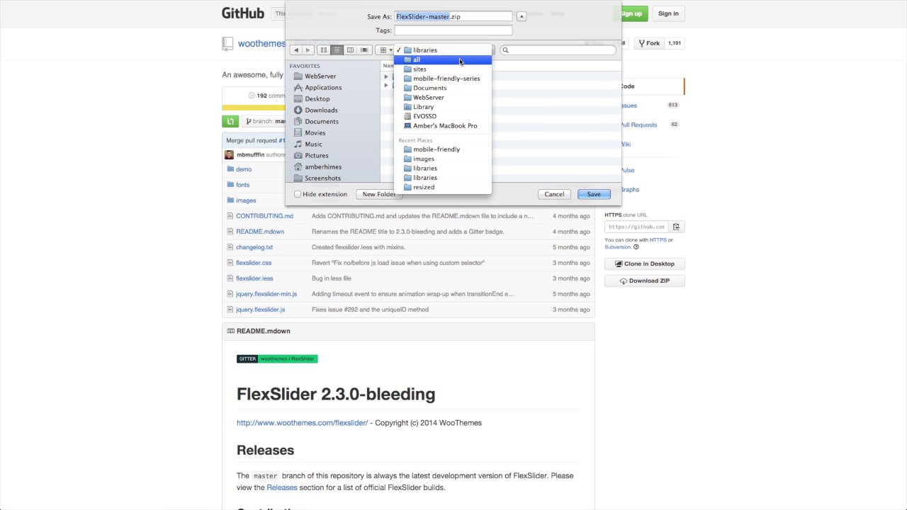
{"action": "left_click", "coordinate": [462, 51]}
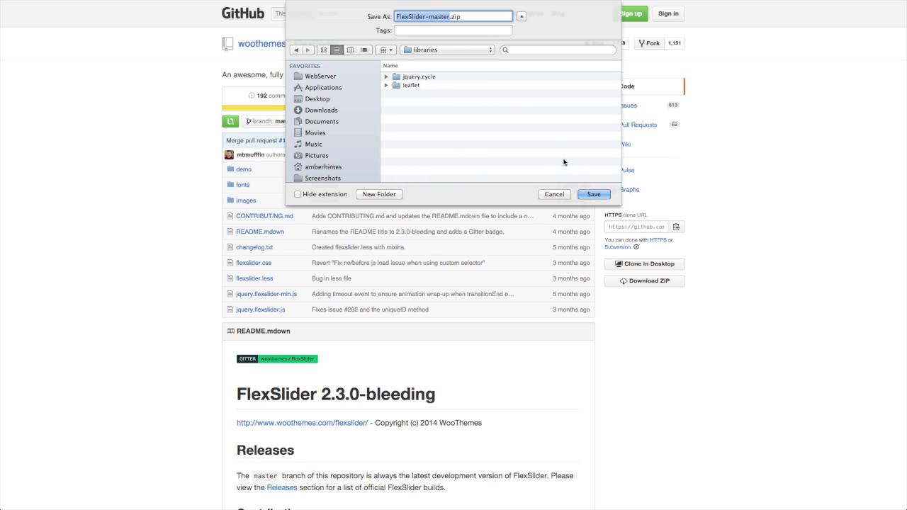
{"action": "left_click", "coordinate": [592, 195]}
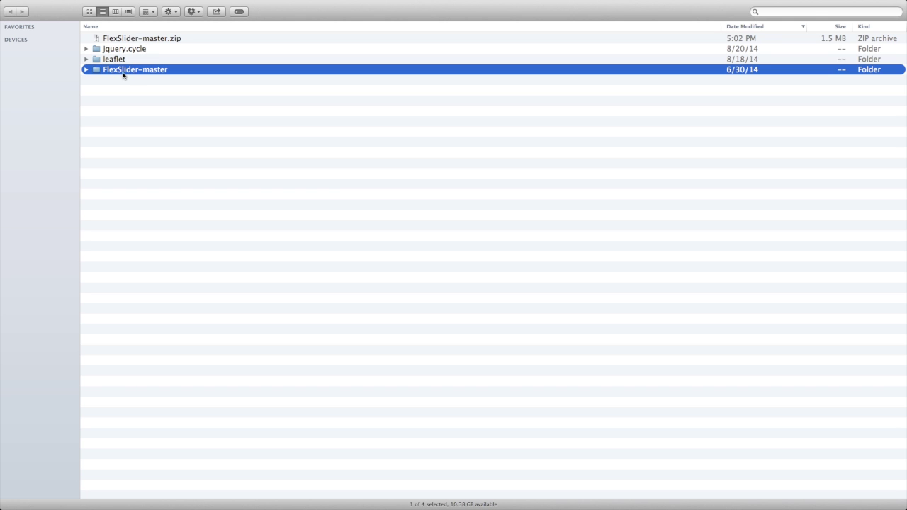
Rename the extracted FlexSlider-master folder as flexslider
{"action": "left_click", "coordinate": [122, 70]}
{"action": "type", "text": "flexslider"}
{"action": "key", "text": "Return"}
Check the files inside the flexslider folder and bring up the available actions for the FlexSlider-master.zip archive
{"action": "left_click", "coordinate": [86, 70]}
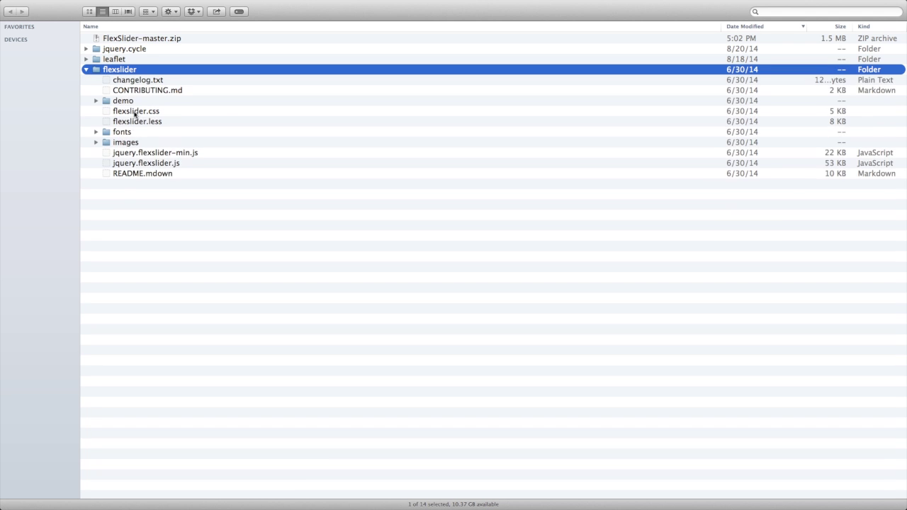
{"action": "key", "text": "Left"}
{"action": "left_click", "coordinate": [119, 41]}
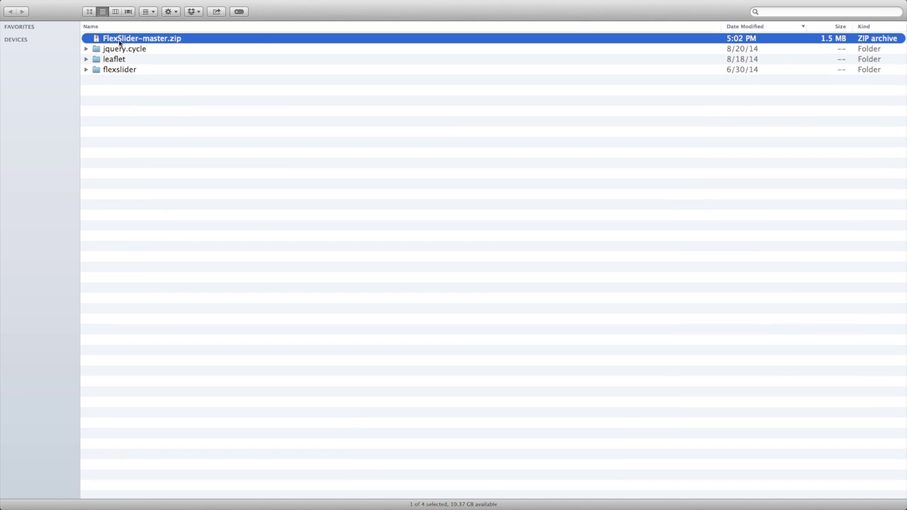
{"action": "right_click", "coordinate": [120, 42]}
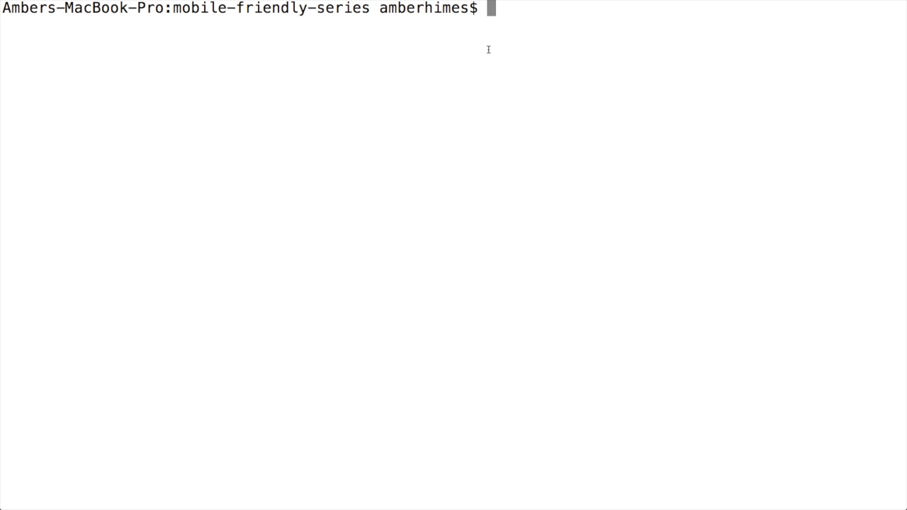
Switch to the terminal and download the module with drush dl flexslider
{"action": "type", "text": "drush dl flexslider"}
{"action": "key", "text": "Return"}
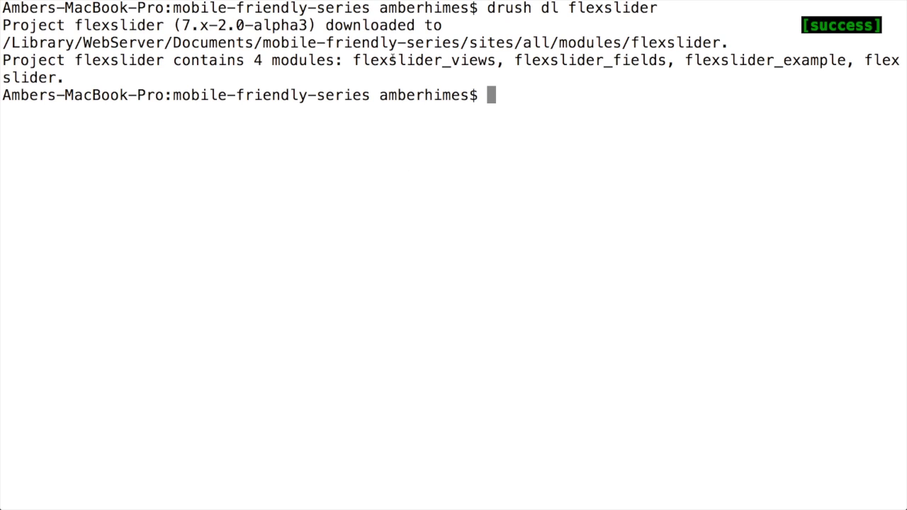
Enable the flexslider_views module with drush en flexslider_views, copying the module name from the output and agreeing to continue
{"action": "double_click", "coordinate": [405, 65]}
{"action": "key", "text": "super+c"}
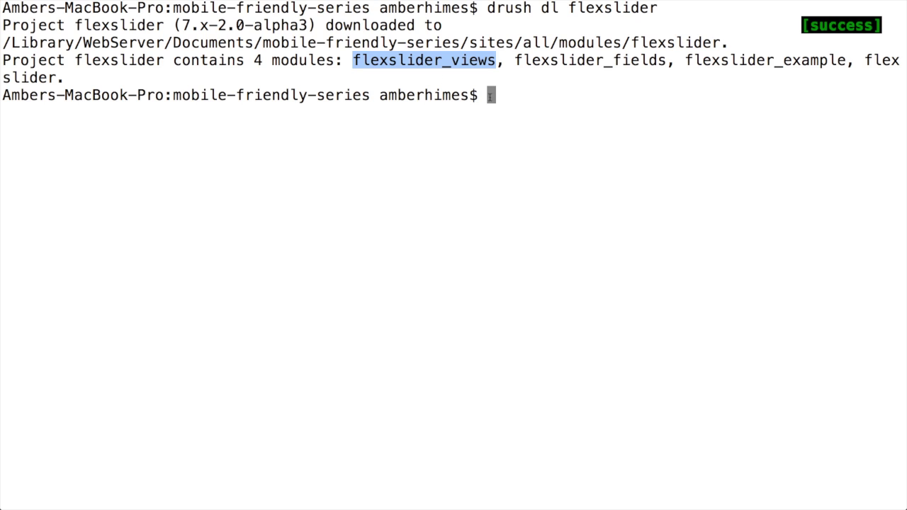
{"action": "left_click", "coordinate": [491, 97]}
{"action": "type", "text": "drush en"}
{"action": "key", "text": "super+v"}
{"action": "key", "text": "Return"}
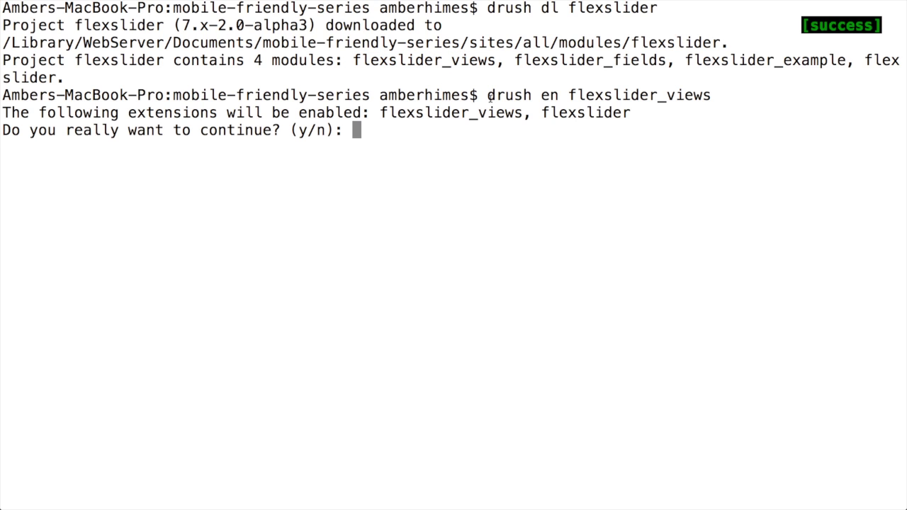
{"action": "type", "text": "y"}
{"action": "key", "text": "Return"}
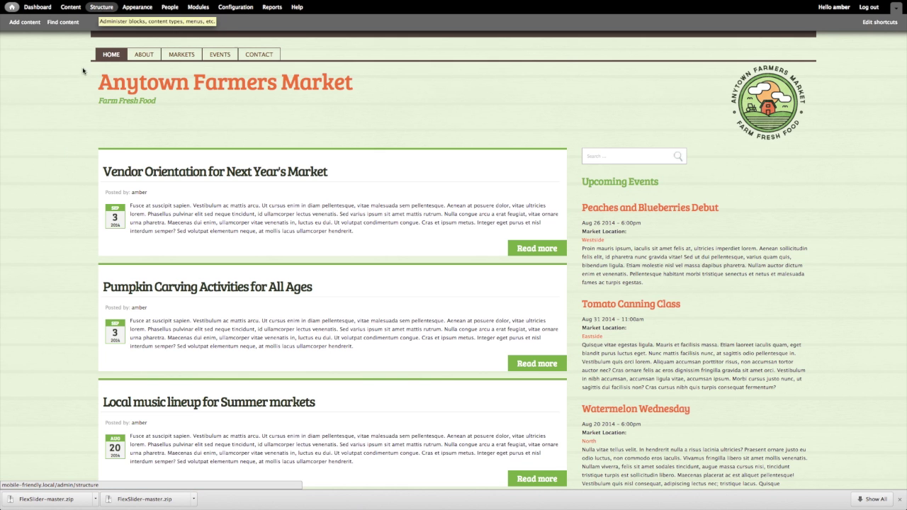
Switch to the Drupal site in the browser, look over the home page slideshow and open the Home slideshow view for editing
{"action": "scroll", "coordinate": [53, 203], "scroll_direction": "down", "scroll_amount": 15}
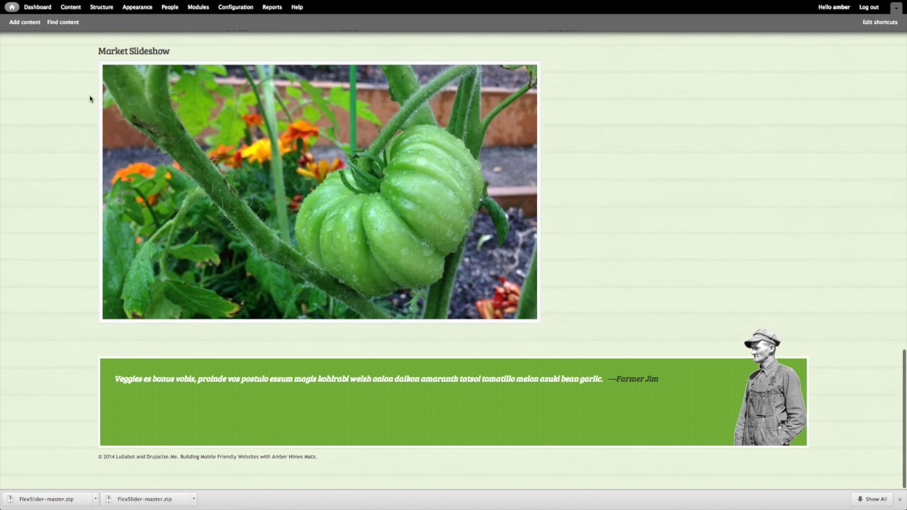
{"action": "mouse_move", "coordinate": [99, 4]}
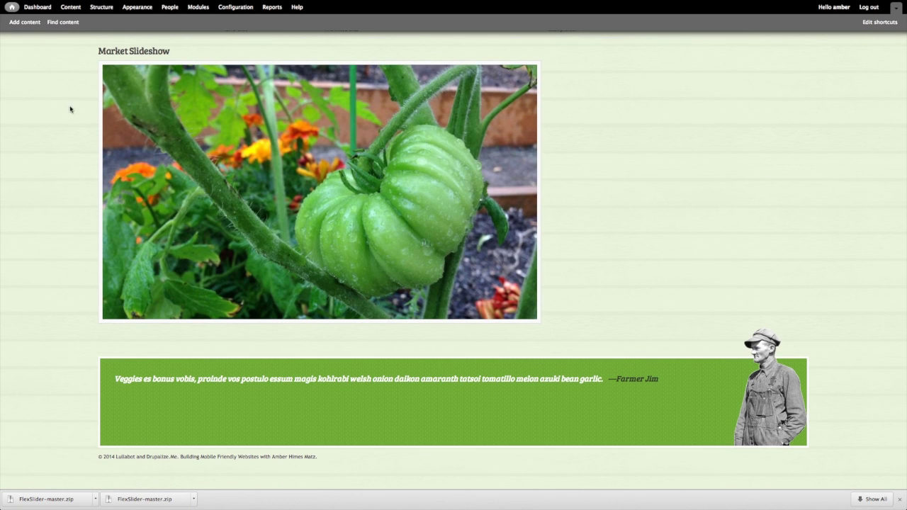
{"action": "left_click", "coordinate": [101, 7]}
{"action": "left_click", "coordinate": [41, 226]}
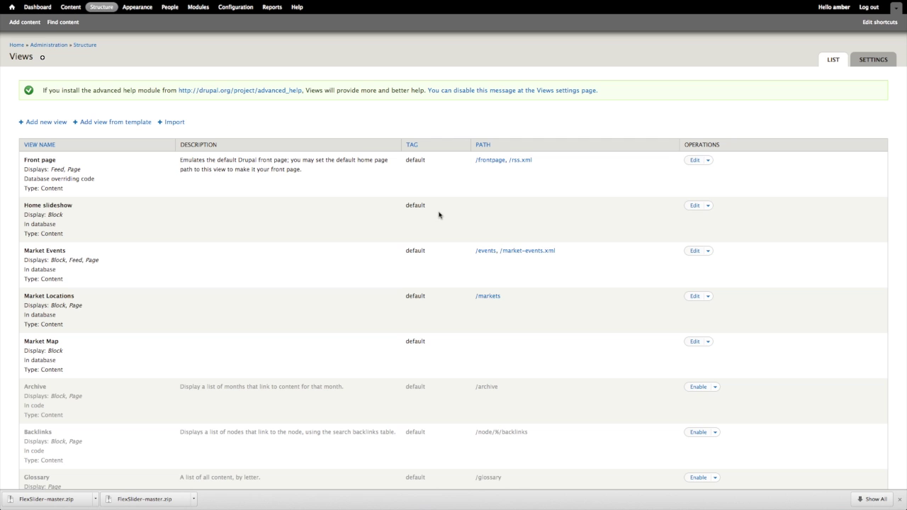
{"action": "left_click", "coordinate": [698, 211]}
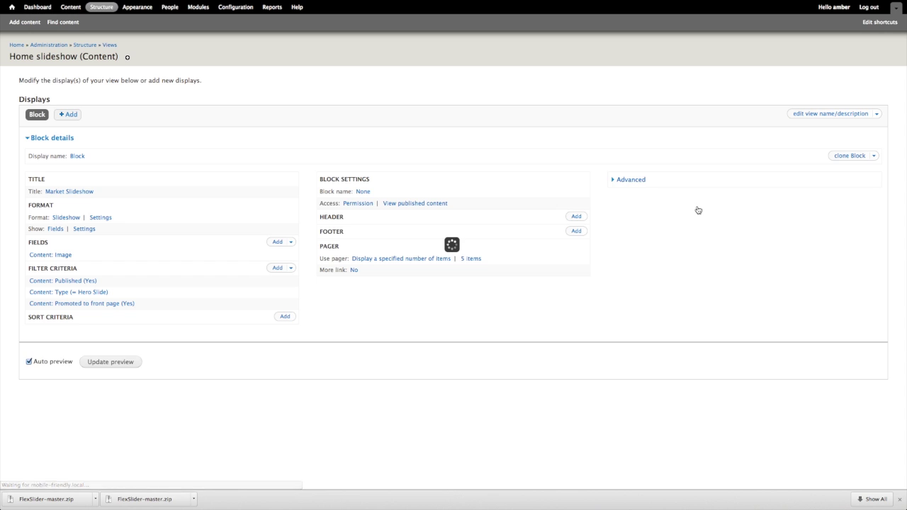
Change the view's format to FlexSlider for all displays, keeping the Default option set and no caption field
{"action": "left_click", "coordinate": [64, 218]}
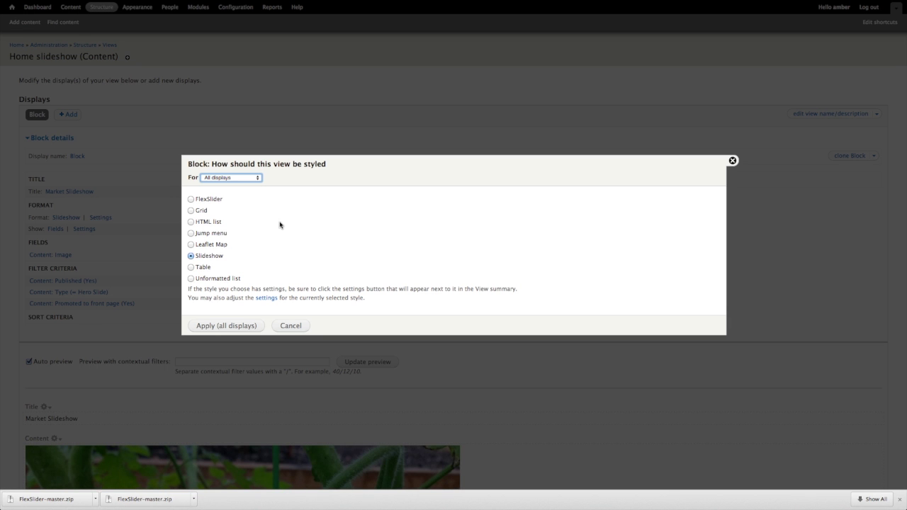
{"action": "left_click", "coordinate": [191, 200]}
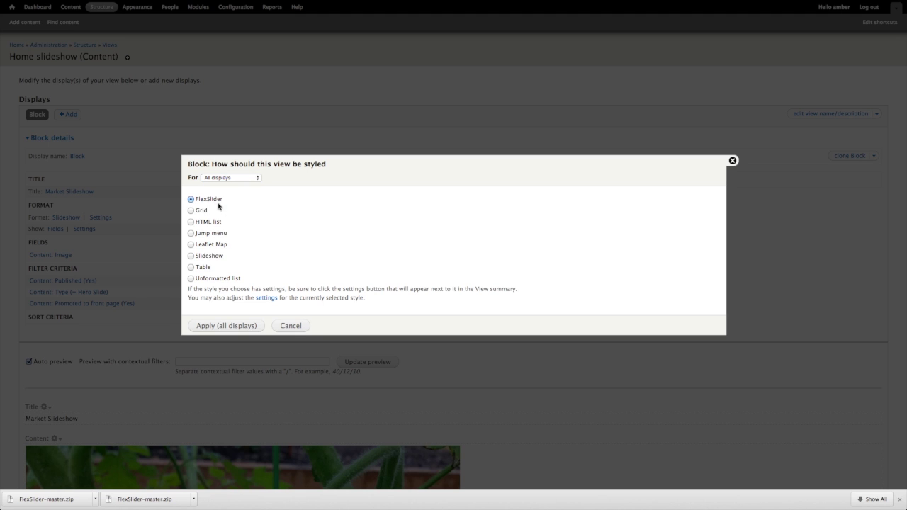
{"action": "left_click", "coordinate": [220, 326]}
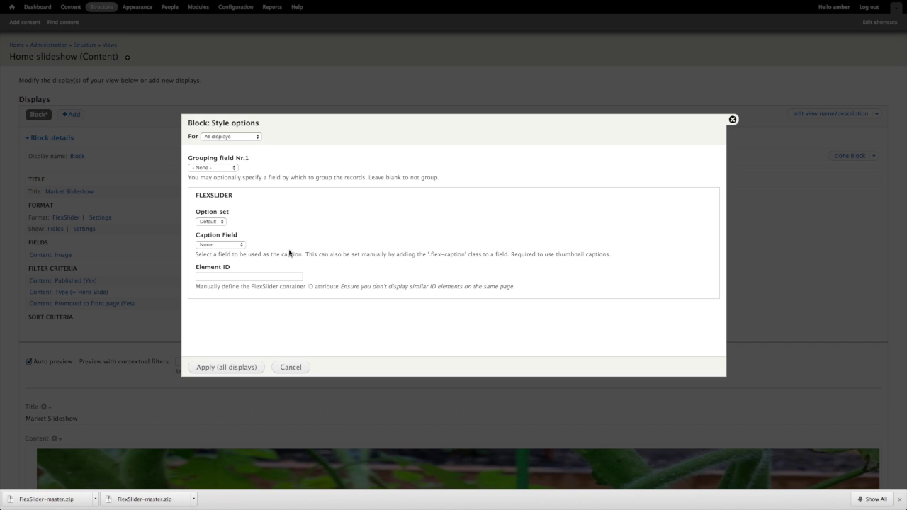
{"action": "left_click", "coordinate": [219, 368]}
Check the FlexSlider preview of the Home slideshow view and save the view
{"action": "scroll", "coordinate": [247, 234], "scroll_direction": "down", "scroll_amount": 9}
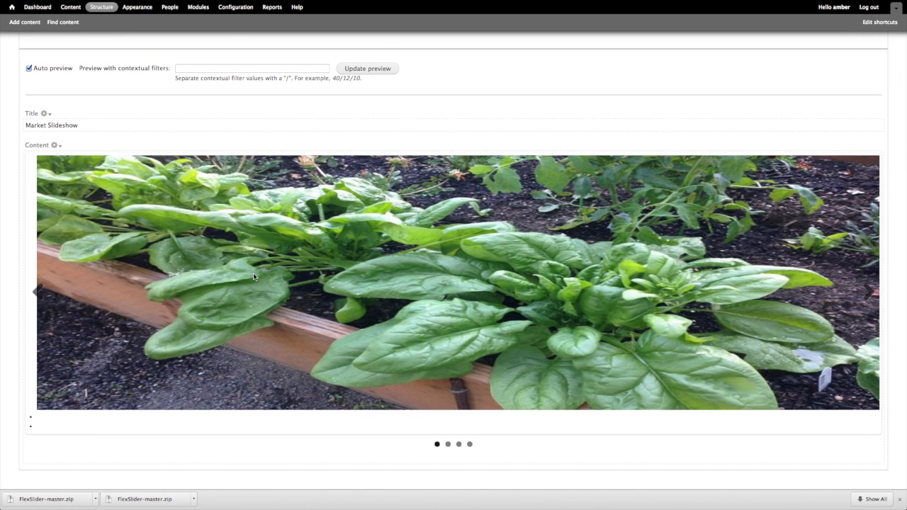
{"action": "scroll", "coordinate": [254, 276], "scroll_direction": "up", "scroll_amount": 10}
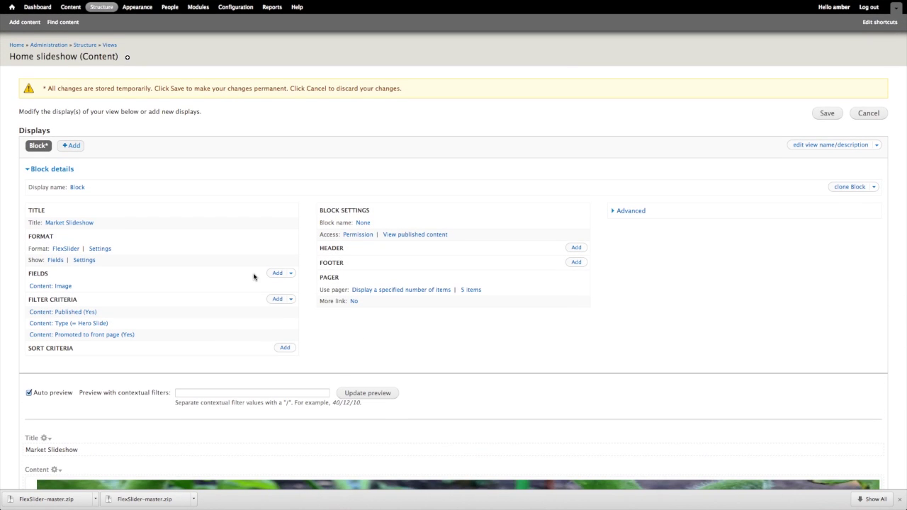
{"action": "left_click", "coordinate": [826, 113]}
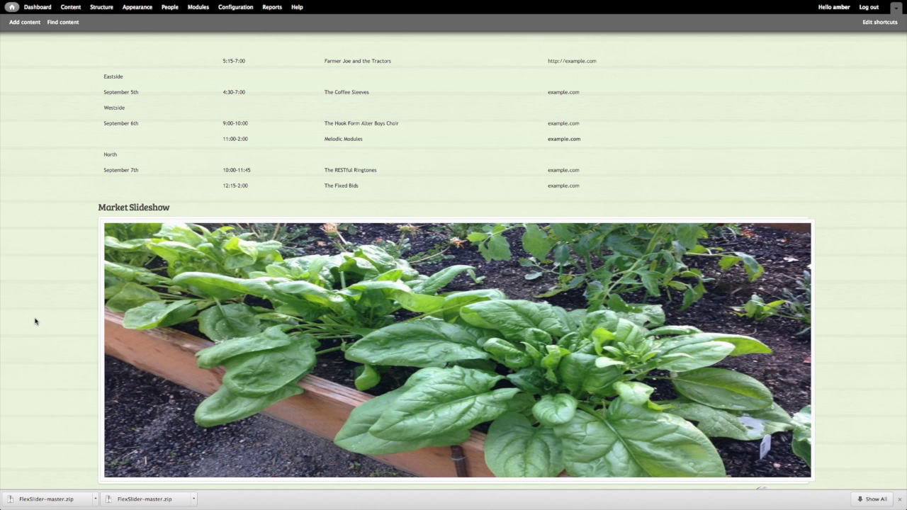
Close the old Firebug inspection, inspect the new FlexSlider image on the home page and show its layout dimensions
{"action": "scroll", "coordinate": [35, 321], "scroll_direction": "down", "scroll_amount": 2}
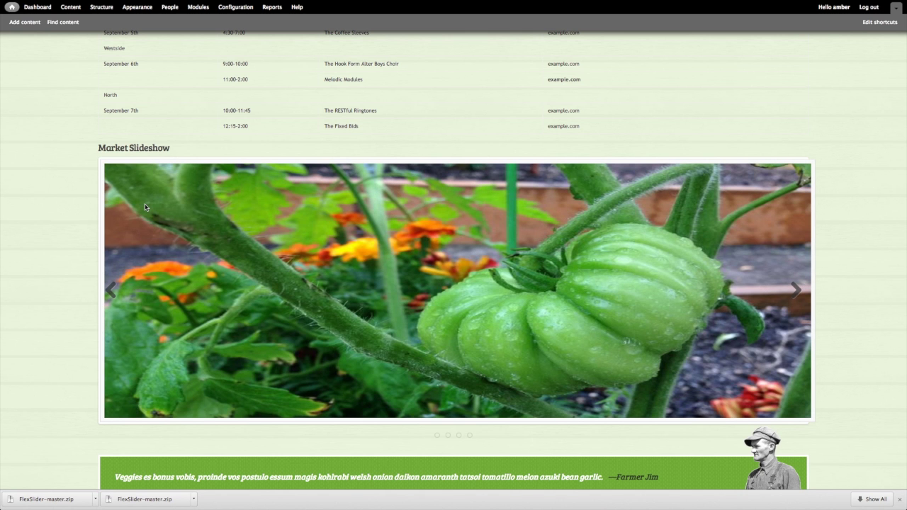
{"action": "right_click", "coordinate": [145, 205]}
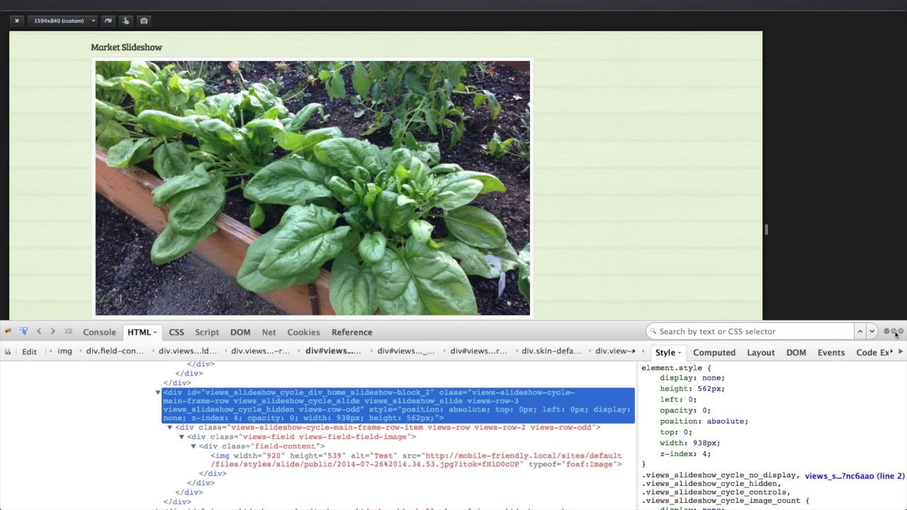
{"action": "left_click", "coordinate": [896, 332]}
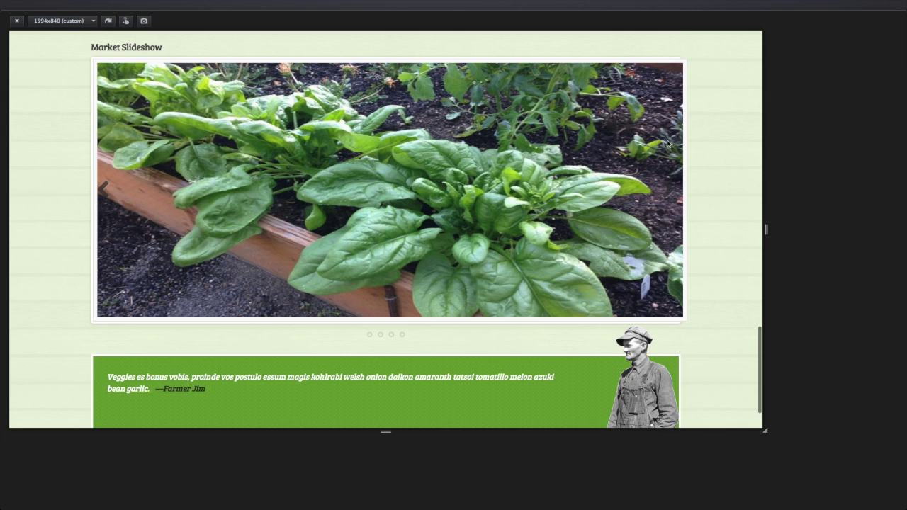
{"action": "right_click", "coordinate": [260, 177]}
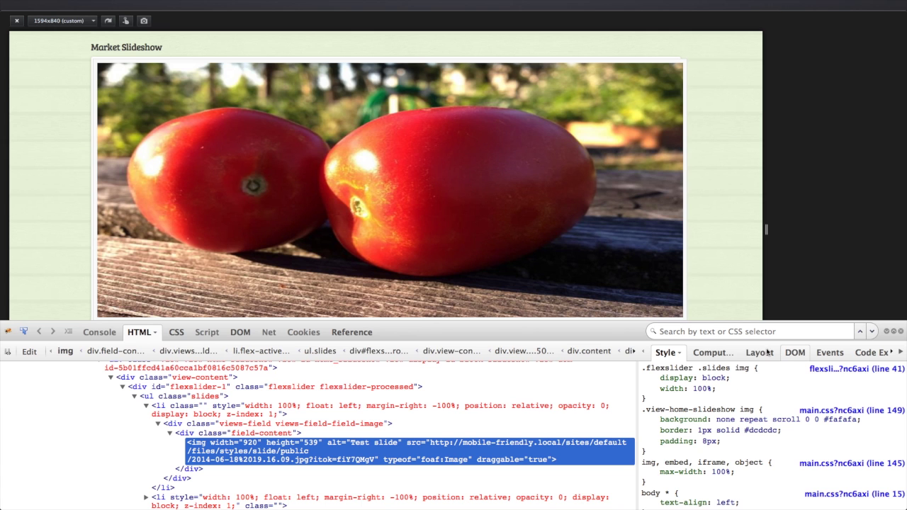
{"action": "left_click", "coordinate": [754, 352]}
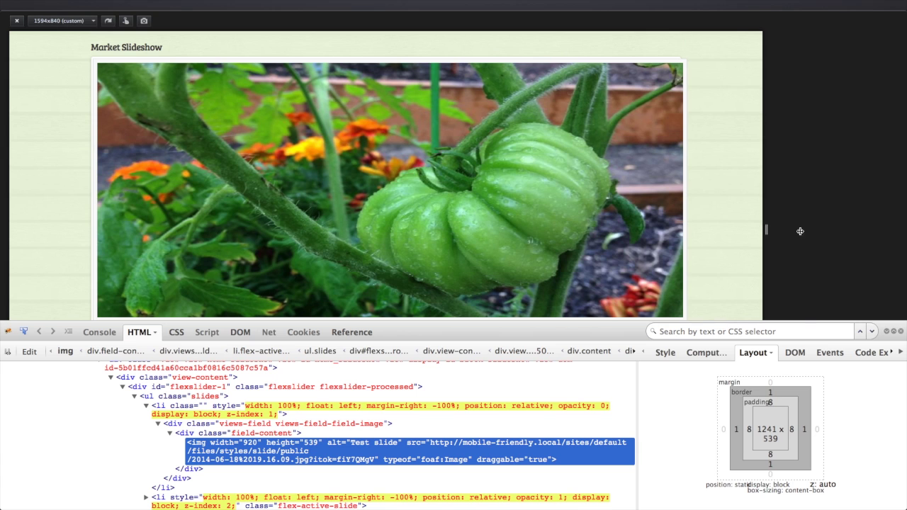
Test the slideshow's image scaling by widening the responsive viewport to 1885x840 and narrowing it to about 1583x840
{"action": "left_click_drag", "start_coordinate": [801, 232], "coordinate": [904, 241]}
{"action": "scroll", "coordinate": [871, 207], "scroll_direction": "up", "scroll_amount": 3}
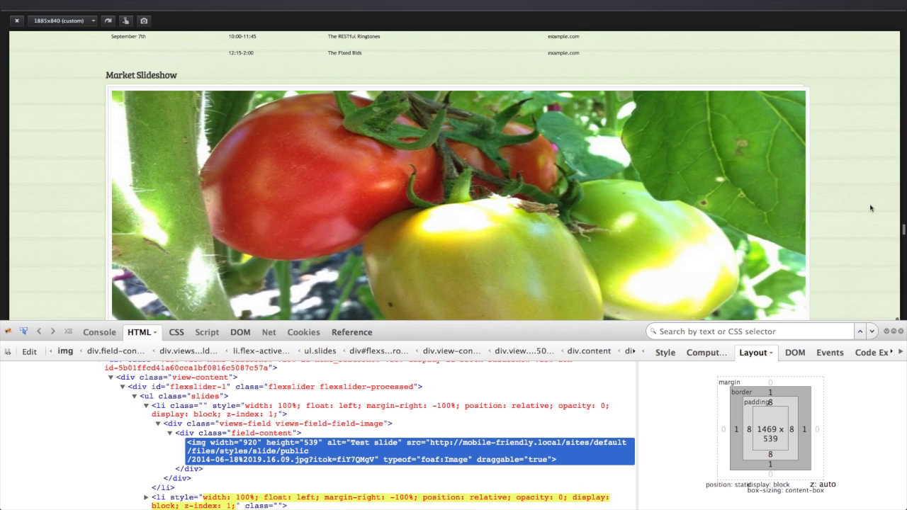
{"action": "scroll", "coordinate": [886, 207], "scroll_direction": "down", "scroll_amount": 1}
{"action": "left_click_drag", "start_coordinate": [903, 230], "coordinate": [758, 225]}
{"action": "scroll", "coordinate": [725, 207], "scroll_direction": "down", "scroll_amount": 5}
{"action": "scroll", "coordinate": [724, 207], "scroll_direction": "up", "scroll_amount": 5}
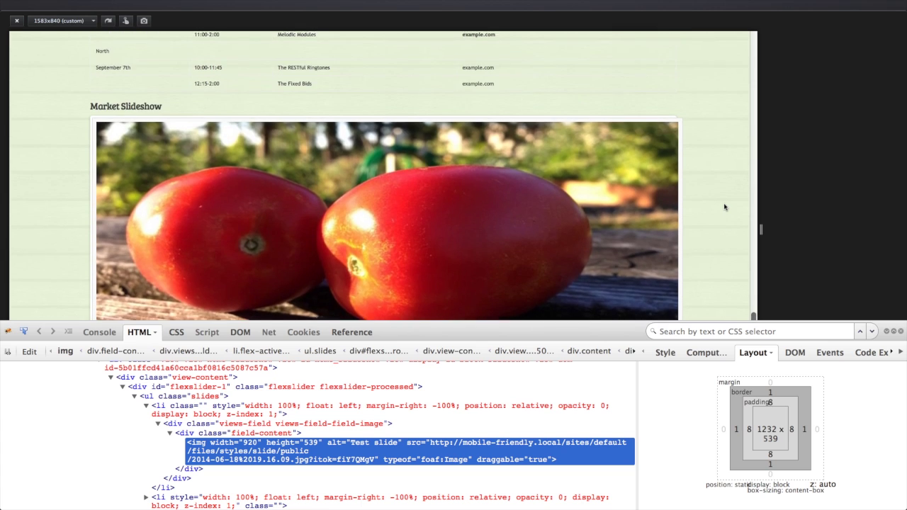
Close the Firebug panel and view the full Market Slideshow on the home page at the 1583x840 viewport
{"action": "scroll", "coordinate": [696, 142], "scroll_direction": "down", "scroll_amount": 2}
{"action": "mouse_move", "coordinate": [609, 195]}
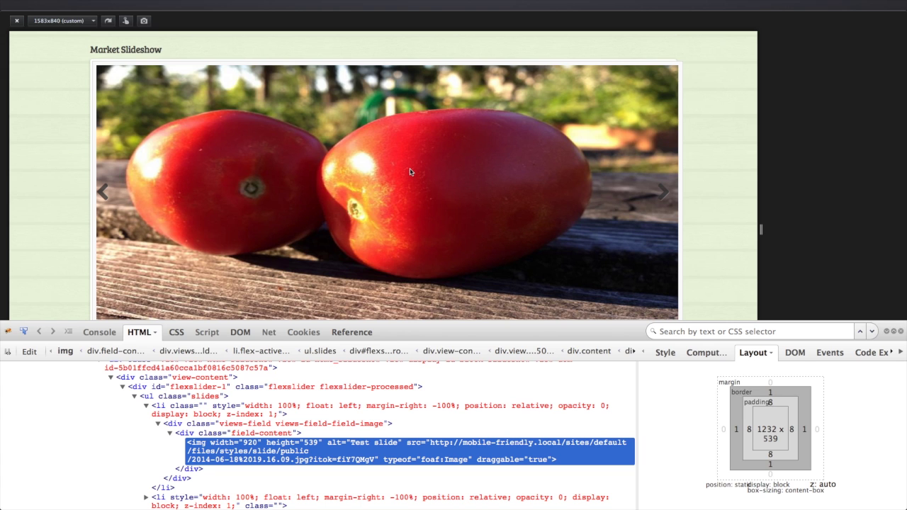
{"action": "scroll", "coordinate": [350, 145], "scroll_direction": "up", "scroll_amount": 10}
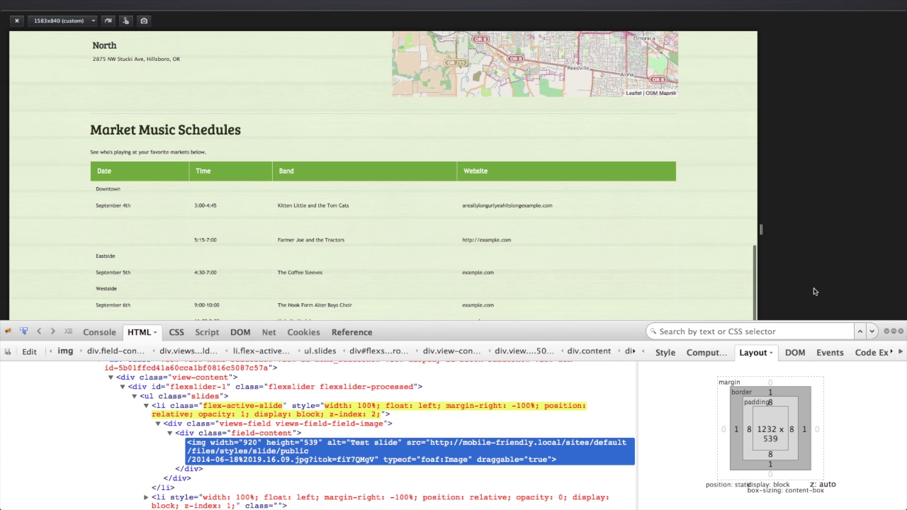
{"action": "left_click", "coordinate": [886, 331]}
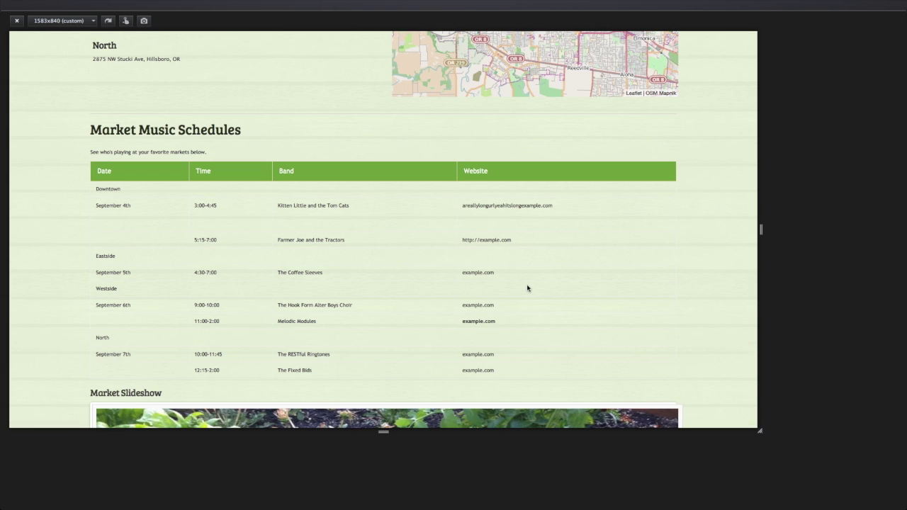
{"action": "scroll", "coordinate": [527, 288], "scroll_direction": "down", "scroll_amount": 1}
{"action": "scroll", "coordinate": [528, 288], "scroll_direction": "down", "scroll_amount": 5}
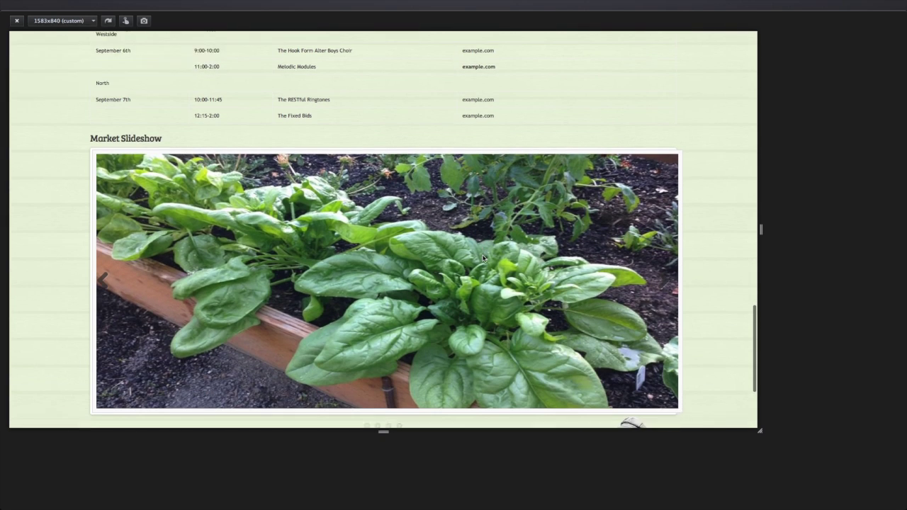
{"action": "scroll", "coordinate": [484, 258], "scroll_direction": "down", "scroll_amount": 1}
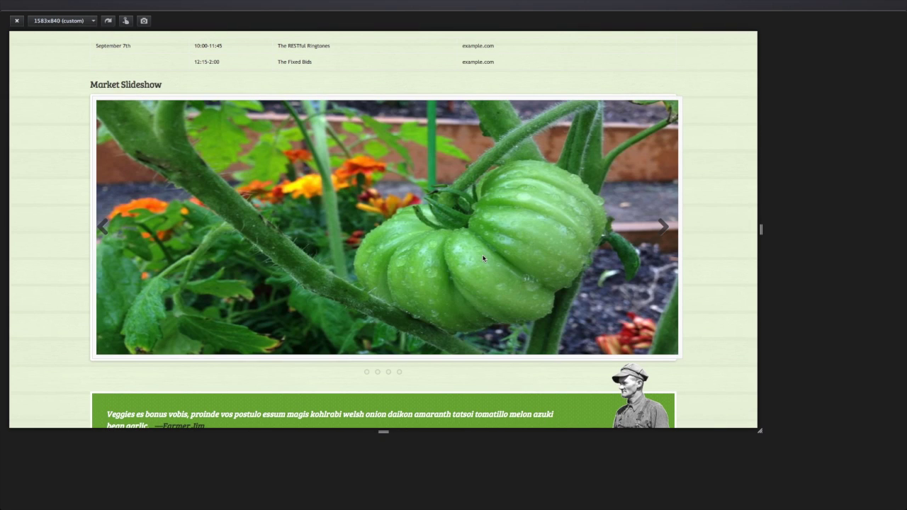
Examine how the market locations, map, music schedules and slideshow are arranged in the lower part of the home page
{"action": "scroll", "coordinate": [484, 259], "scroll_direction": "up", "scroll_amount": 6}
{"action": "scroll", "coordinate": [248, 209], "scroll_direction": "up", "scroll_amount": 4}
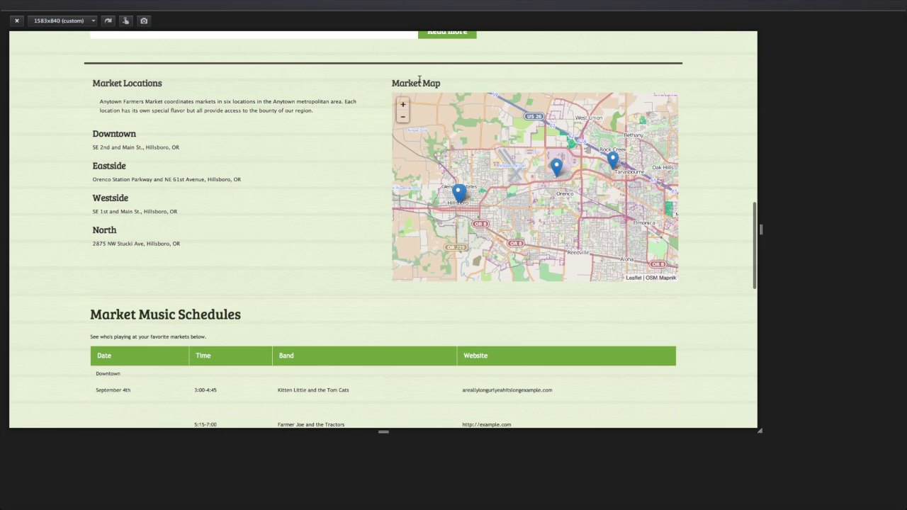
{"action": "scroll", "coordinate": [300, 144], "scroll_direction": "down", "scroll_amount": 1}
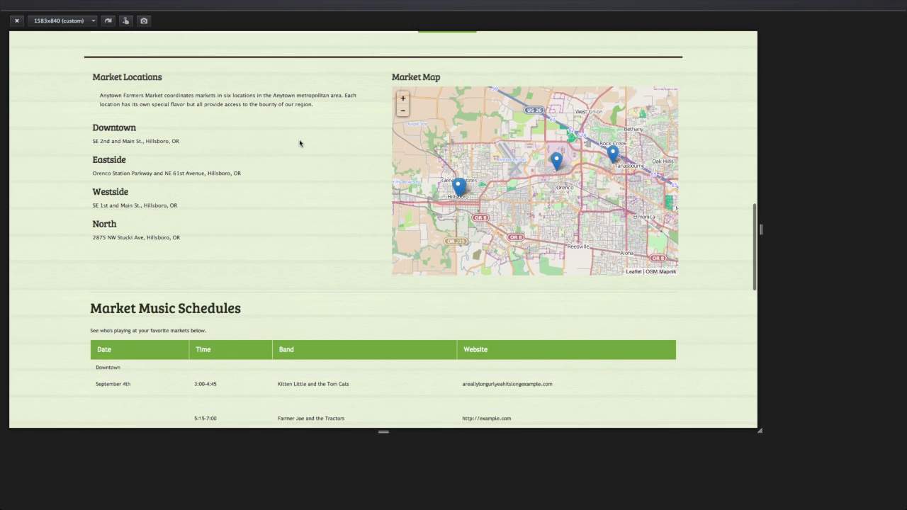
{"action": "scroll", "coordinate": [284, 163], "scroll_direction": "down", "scroll_amount": 1}
{"action": "scroll", "coordinate": [170, 300], "scroll_direction": "down", "scroll_amount": 1}
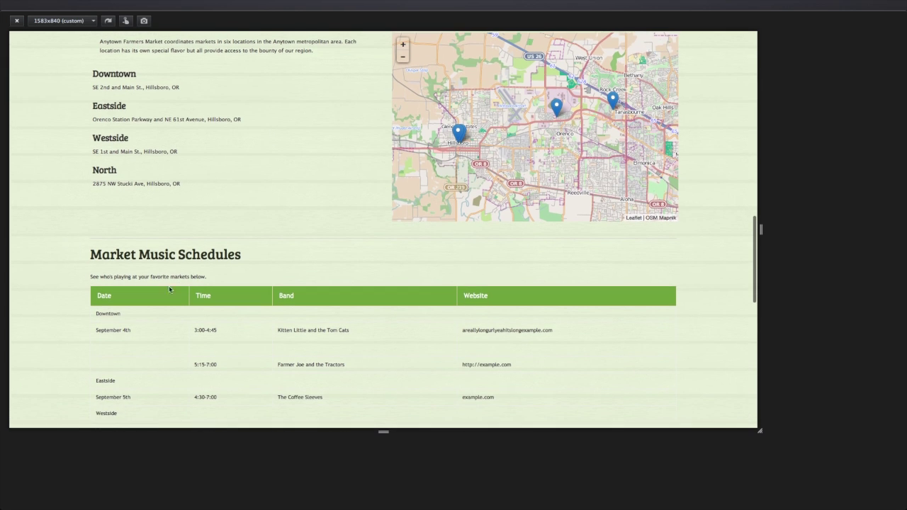
{"action": "scroll", "coordinate": [170, 310], "scroll_direction": "down", "scroll_amount": 5}
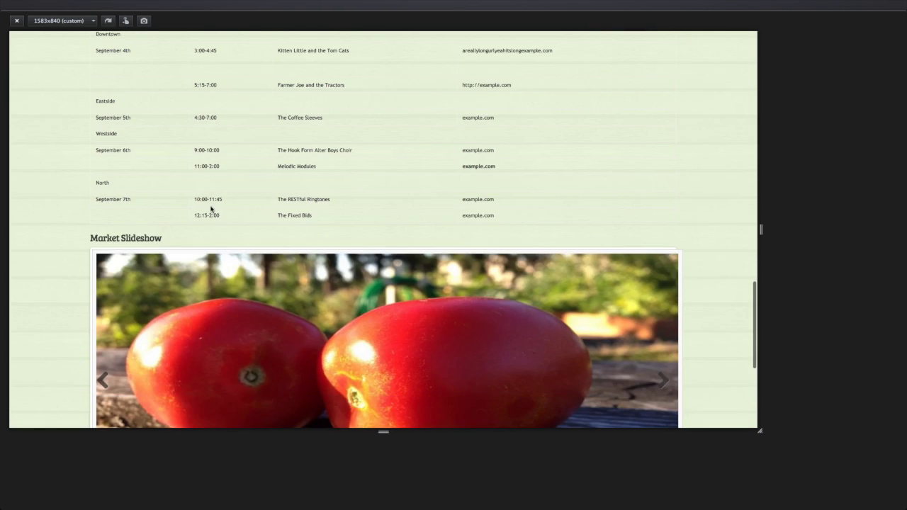
{"action": "scroll", "coordinate": [229, 229], "scroll_direction": "up", "scroll_amount": 2}
{"action": "scroll", "coordinate": [237, 103], "scroll_direction": "up", "scroll_amount": 3}
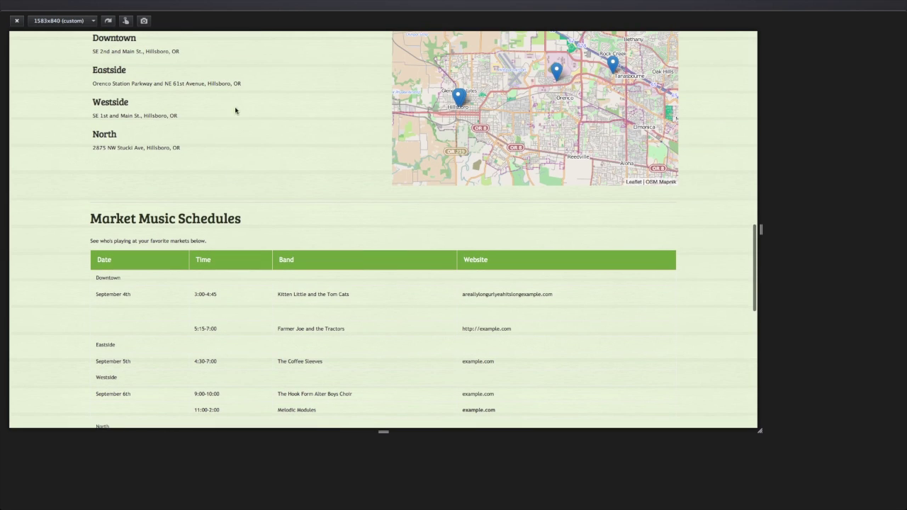
{"action": "scroll", "coordinate": [309, 146], "scroll_direction": "down", "scroll_amount": 5}
{"action": "scroll", "coordinate": [272, 258], "scroll_direction": "down", "scroll_amount": 2}
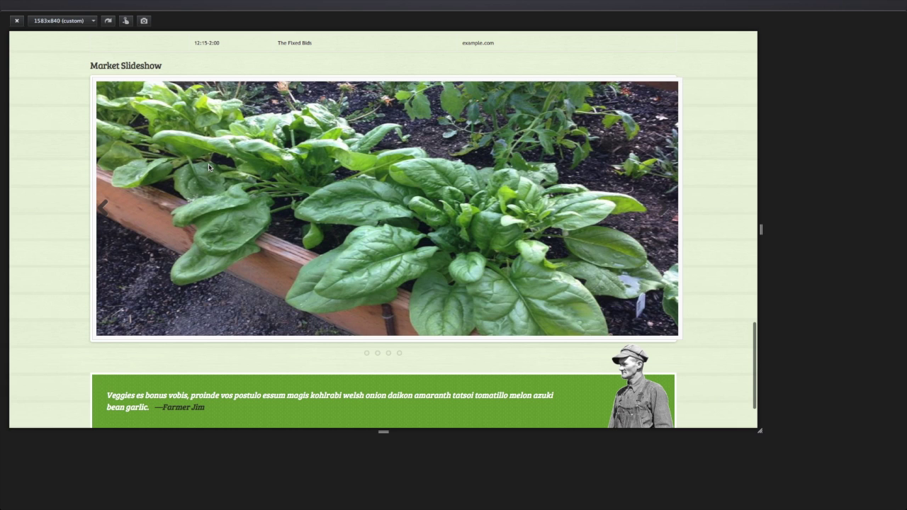
{"action": "scroll", "coordinate": [209, 167], "scroll_direction": "up", "scroll_amount": 3}
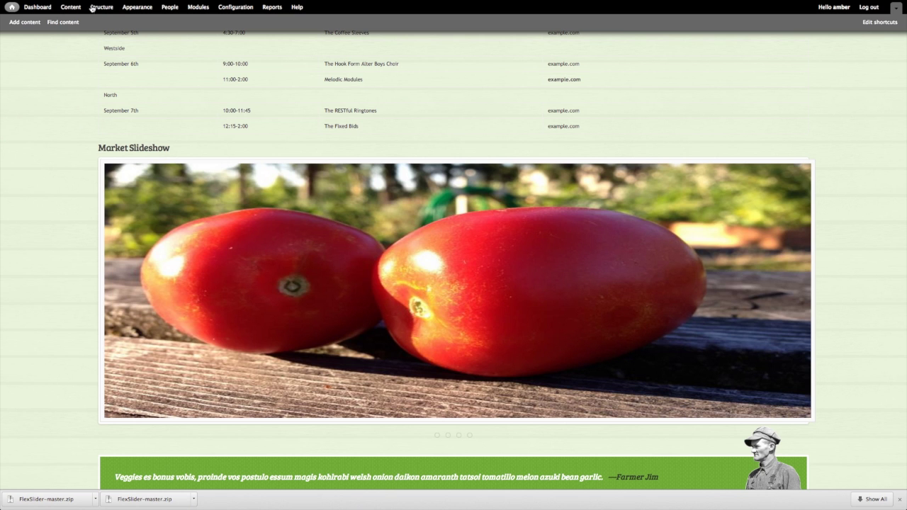
Open the site's Blocks administration and move the Market Music Schedules block into the Footer left region, below View: Market Locations
{"action": "left_click", "coordinate": [93, 7]}
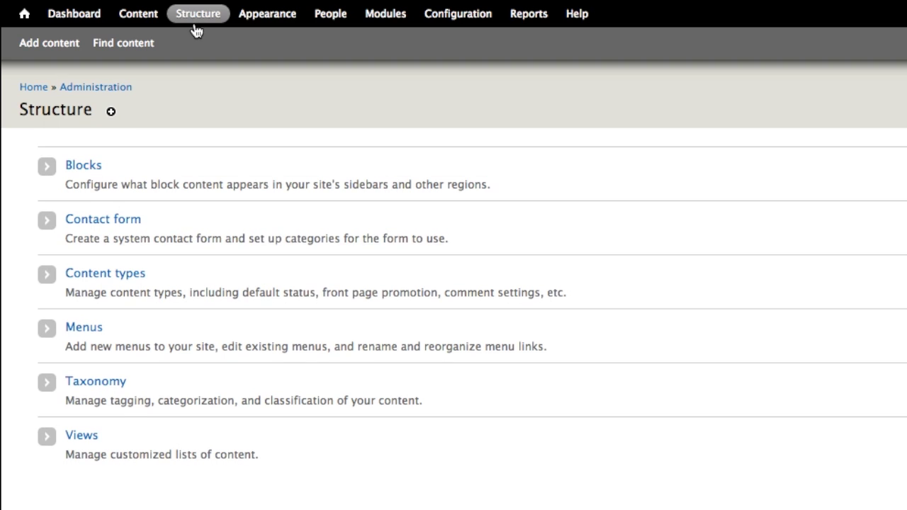
{"action": "left_click", "coordinate": [78, 171]}
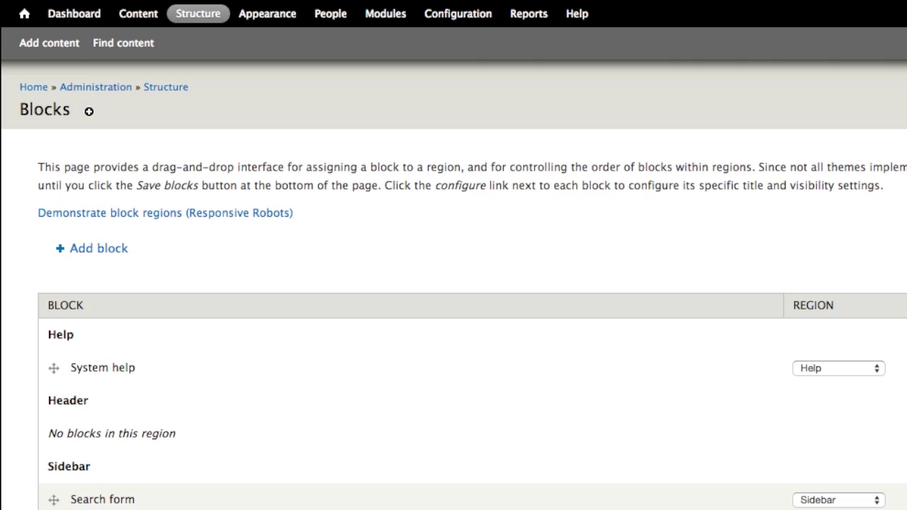
{"action": "scroll", "coordinate": [251, 383], "scroll_direction": "down", "scroll_amount": 10}
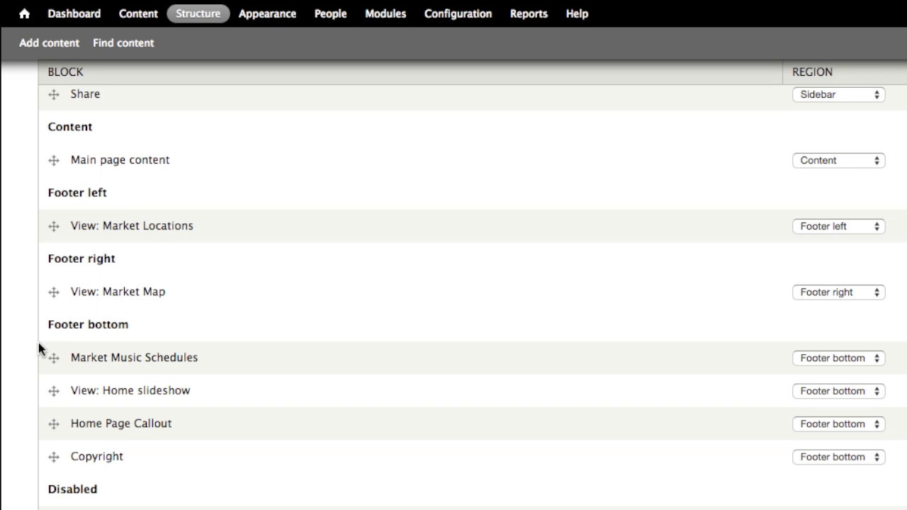
{"action": "left_click_drag", "start_coordinate": [56, 358], "coordinate": [55, 261]}
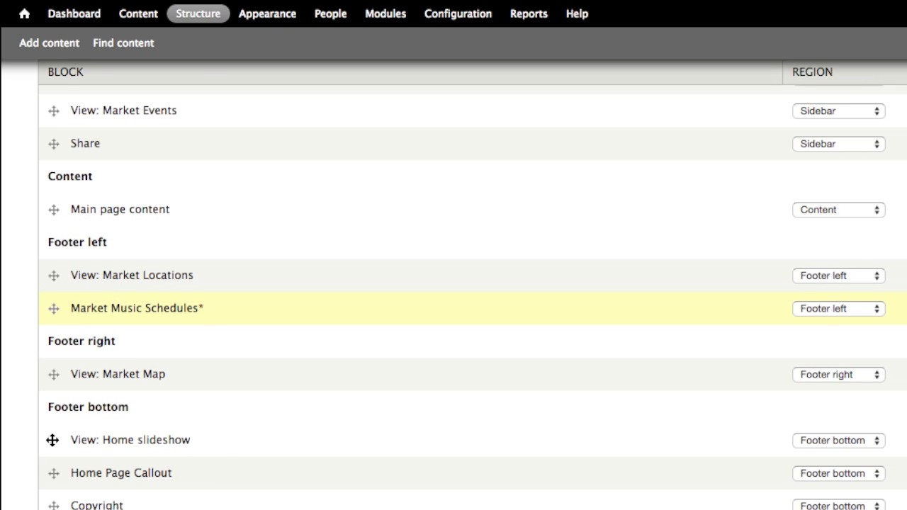
Move the View: Home slideshow block into the Footer right region below View: Market Map and save the blocks
{"action": "left_click_drag", "start_coordinate": [52, 439], "coordinate": [52, 406]}
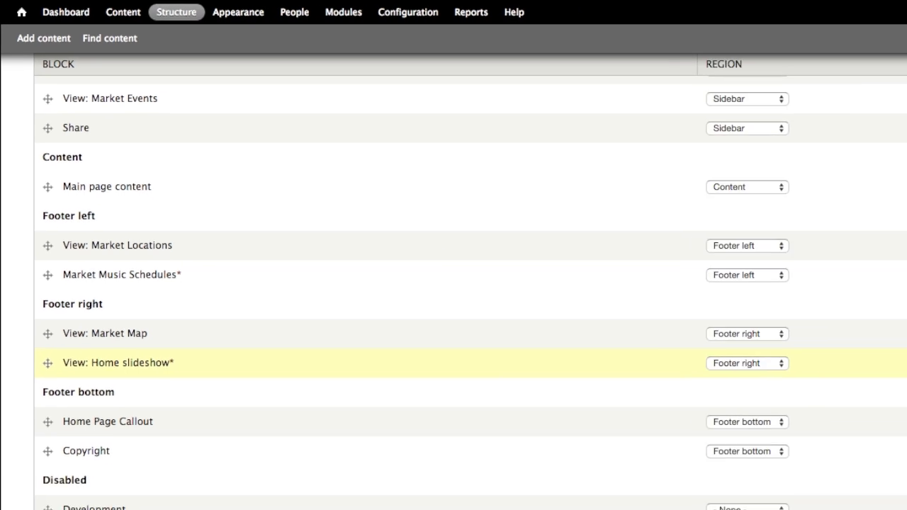
{"action": "scroll", "coordinate": [245, 370], "scroll_direction": "down", "scroll_amount": 5}
{"action": "left_click", "coordinate": [72, 452]}
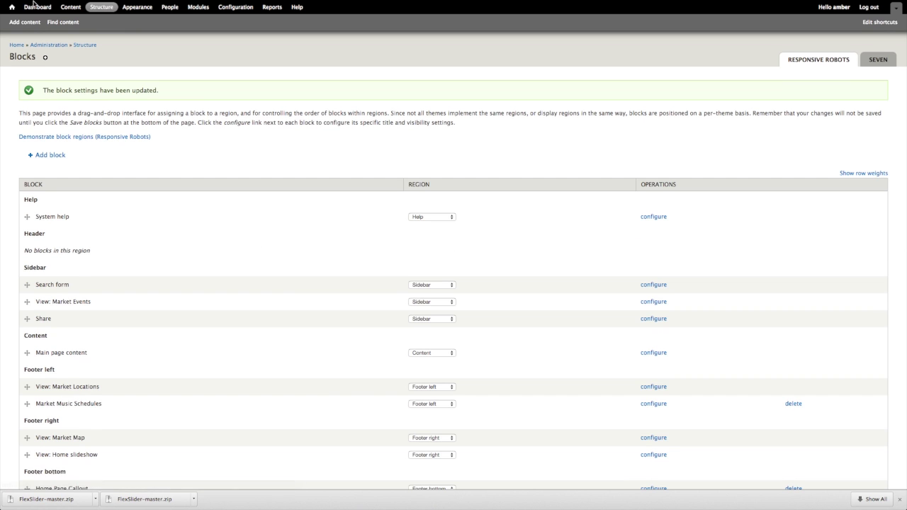
Return to the site's home page and check the new placement of the music schedules and slideshow
{"action": "left_click", "coordinate": [11, 6]}
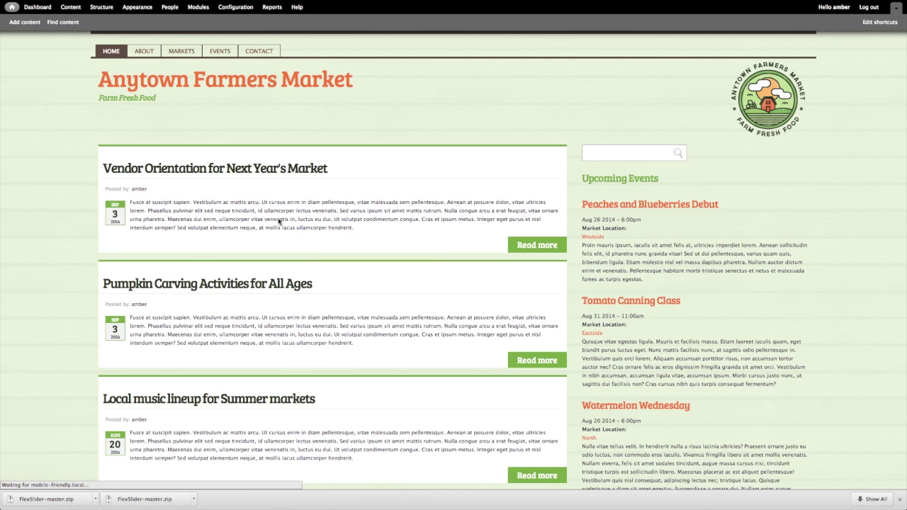
{"action": "scroll", "coordinate": [66, 305], "scroll_direction": "down", "scroll_amount": 10}
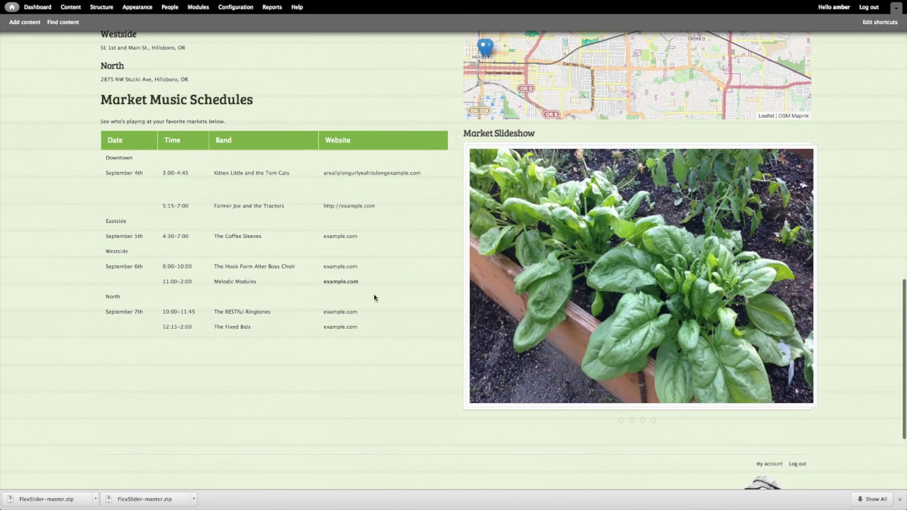
{"action": "mouse_move", "coordinate": [601, 302]}
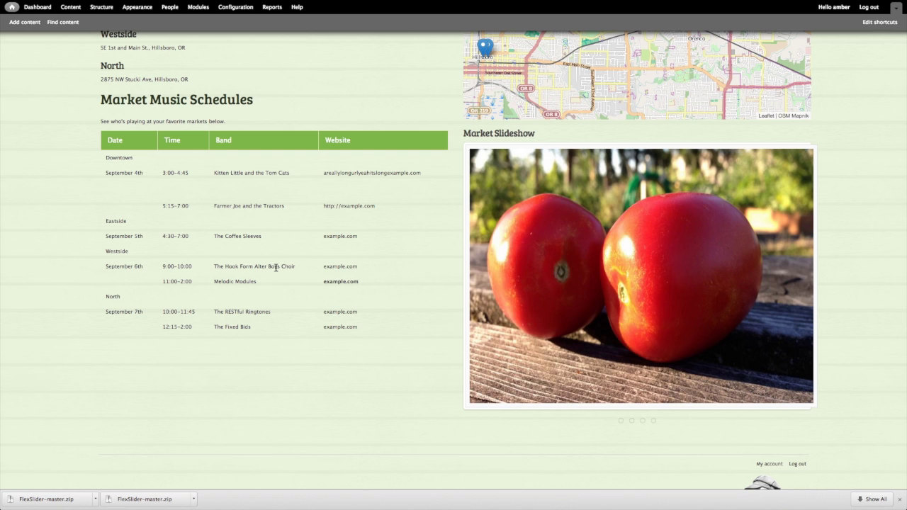
{"action": "scroll", "coordinate": [276, 268], "scroll_direction": "up", "scroll_amount": 5}
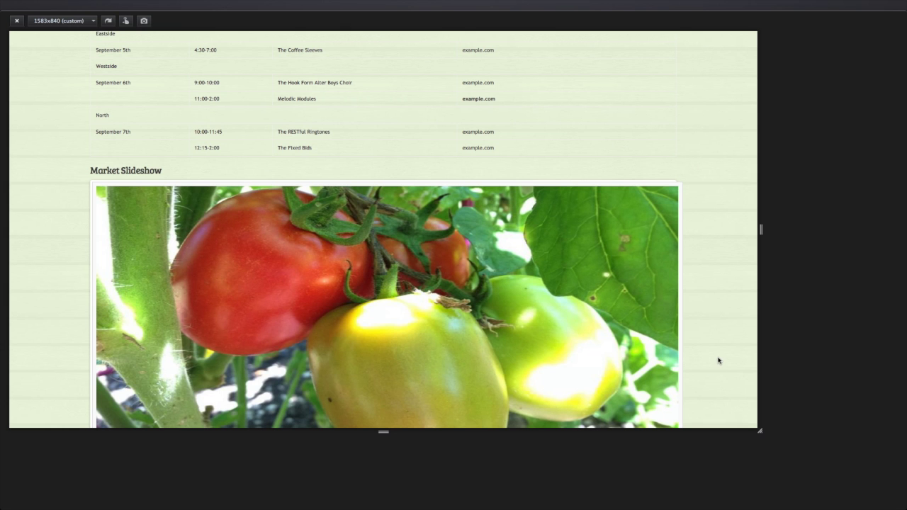
Switch to the responsive preview, reload the home page and examine the rearranged footer columns at 1583x840
{"action": "key", "text": "super+r"}
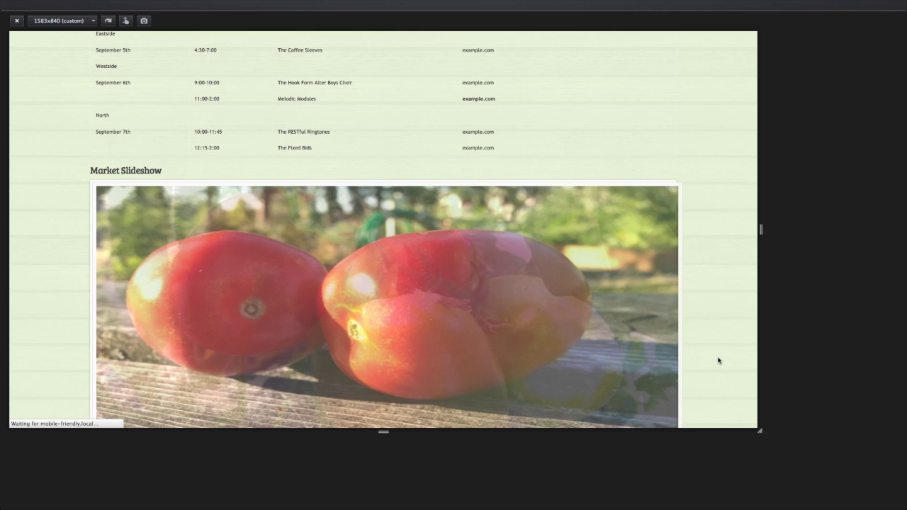
{"action": "scroll", "coordinate": [732, 312], "scroll_direction": "up", "scroll_amount": 3}
{"action": "scroll", "coordinate": [732, 311], "scroll_direction": "up", "scroll_amount": 3}
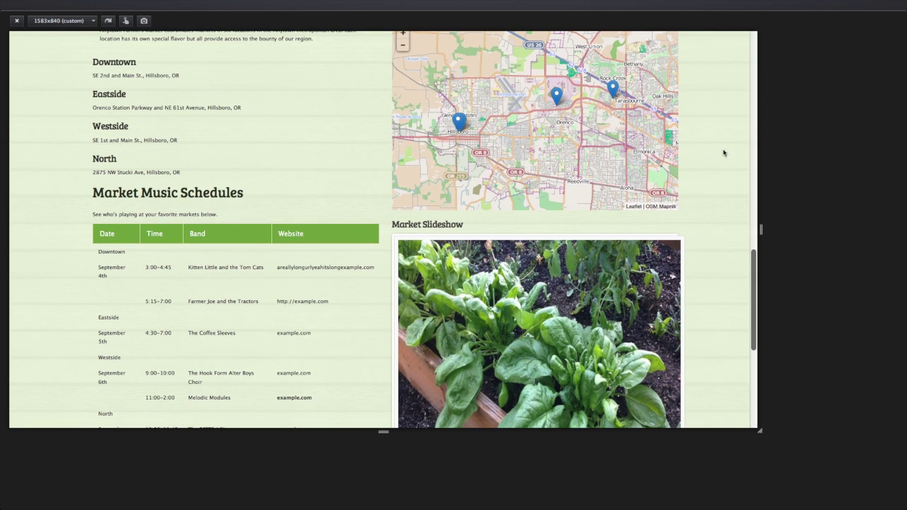
{"action": "scroll", "coordinate": [705, 266], "scroll_direction": "up", "scroll_amount": 5}
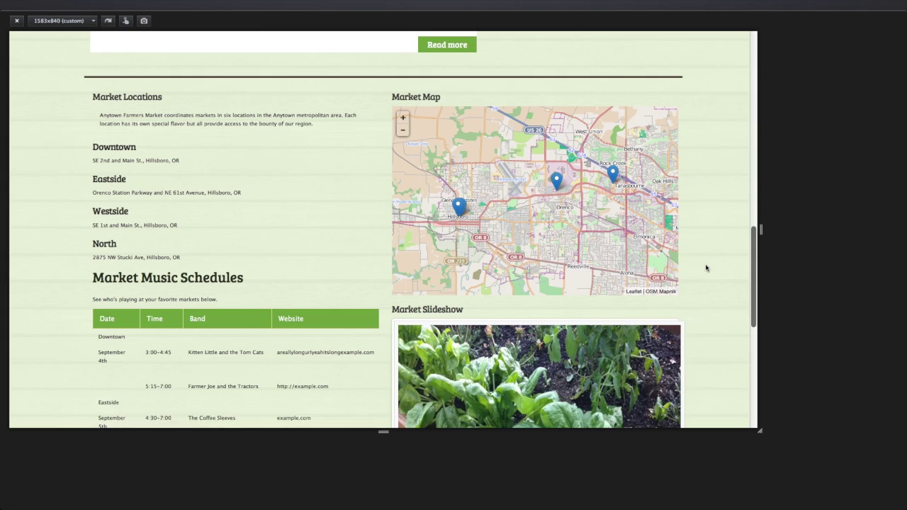
{"action": "scroll", "coordinate": [706, 268], "scroll_direction": "up", "scroll_amount": 1}
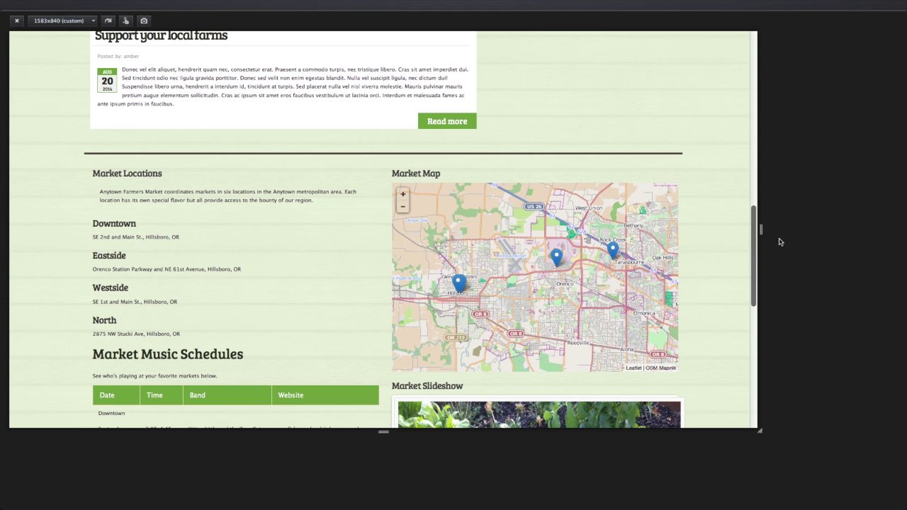
Narrow the responsive viewport to 1161x840 and further to 1060x840, examining how the slideshow fits beside the schedule table
{"action": "left_click_drag", "start_coordinate": [705, 231], "coordinate": [554, 241]}
{"action": "scroll", "coordinate": [520, 269], "scroll_direction": "down", "scroll_amount": 5}
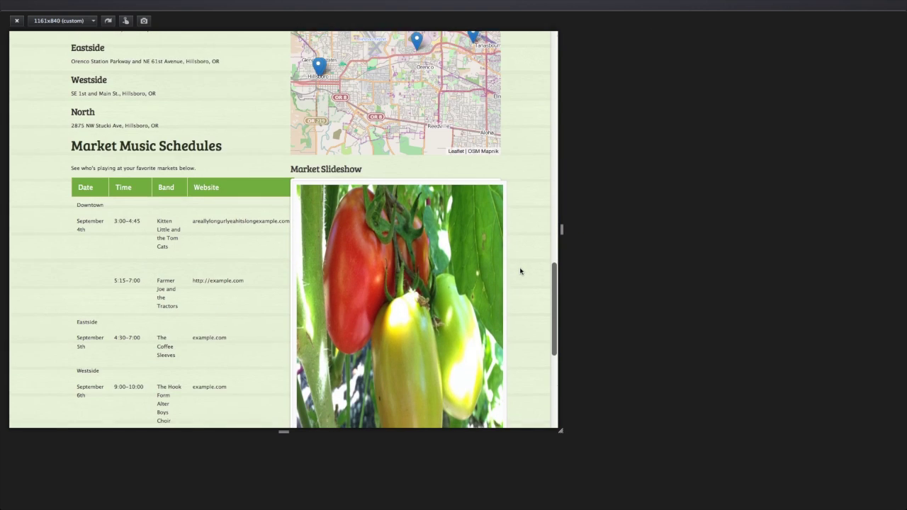
{"action": "left_click_drag", "start_coordinate": [559, 229], "coordinate": [514, 229]}
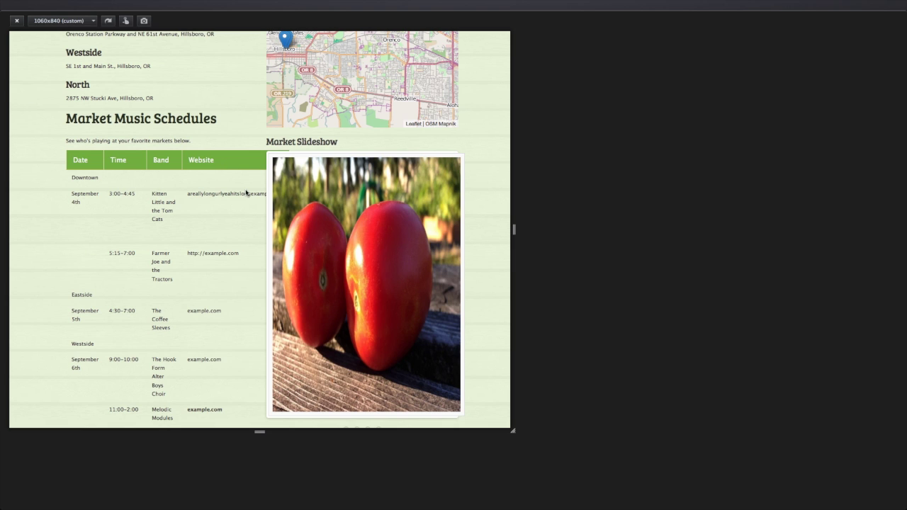
{"action": "scroll", "coordinate": [479, 241], "scroll_direction": "down", "scroll_amount": 1}
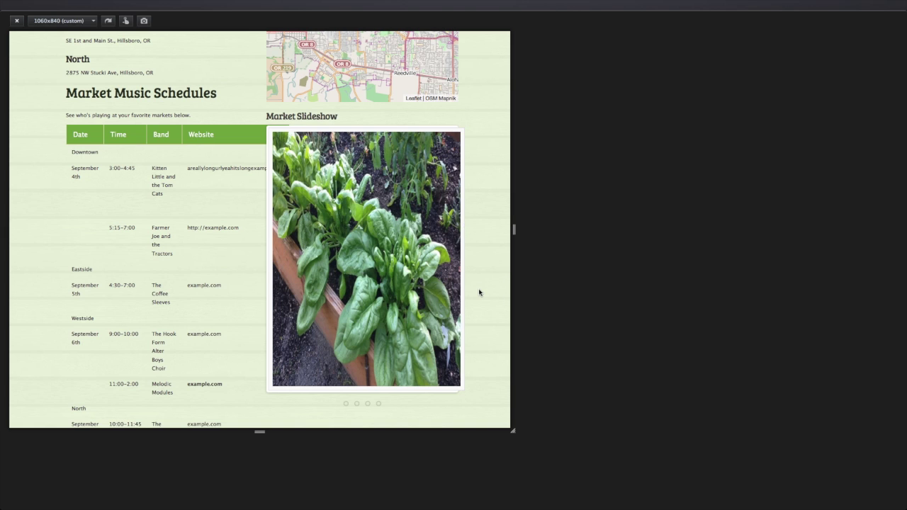
{"action": "scroll", "coordinate": [485, 248], "scroll_direction": "up", "scroll_amount": 4}
{"action": "scroll", "coordinate": [485, 248], "scroll_direction": "up", "scroll_amount": 3}
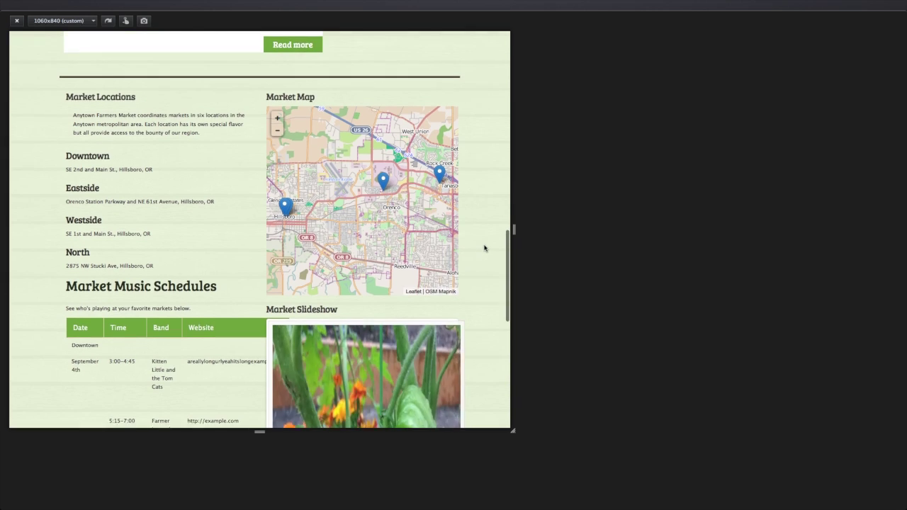
Compare the home page layout and slideshow scaling with the viewport narrowed to 984x840 and widened to 1344x840
{"action": "left_click_drag", "start_coordinate": [512, 229], "coordinate": [478, 235]}
{"action": "scroll", "coordinate": [444, 211], "scroll_direction": "up", "scroll_amount": 15}
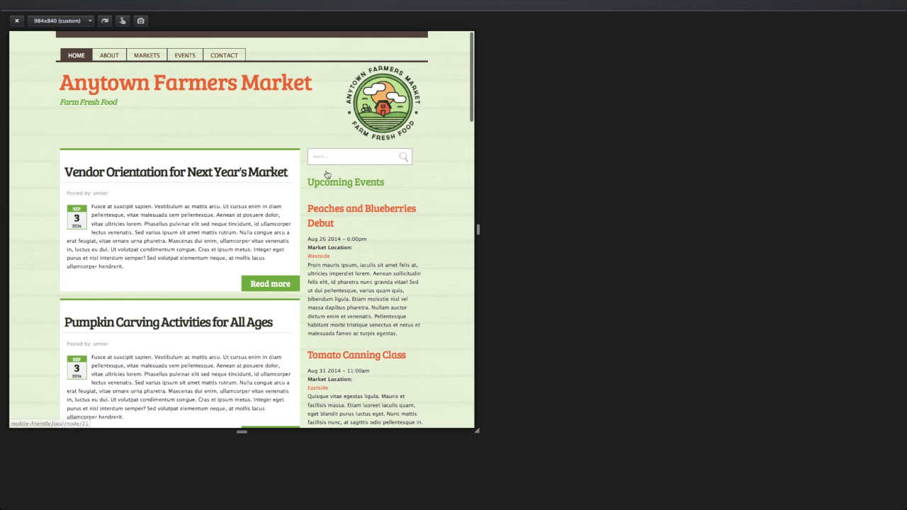
{"action": "scroll", "coordinate": [436, 306], "scroll_direction": "down", "scroll_amount": 1}
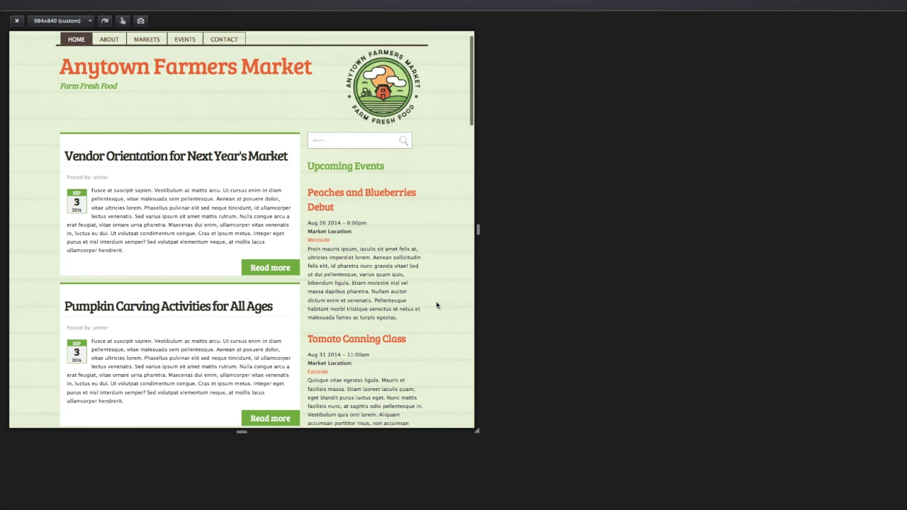
{"action": "scroll", "coordinate": [436, 305], "scroll_direction": "down", "scroll_amount": 15}
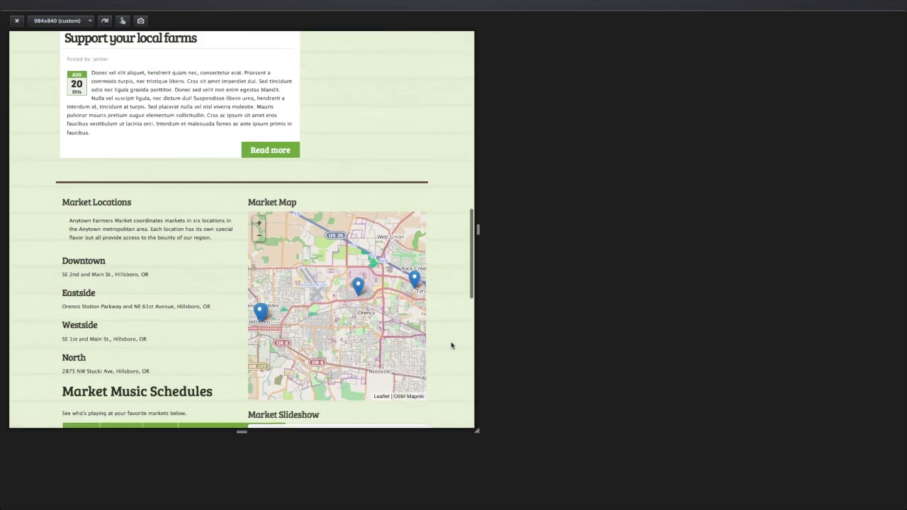
{"action": "scroll", "coordinate": [452, 345], "scroll_direction": "down", "scroll_amount": 5}
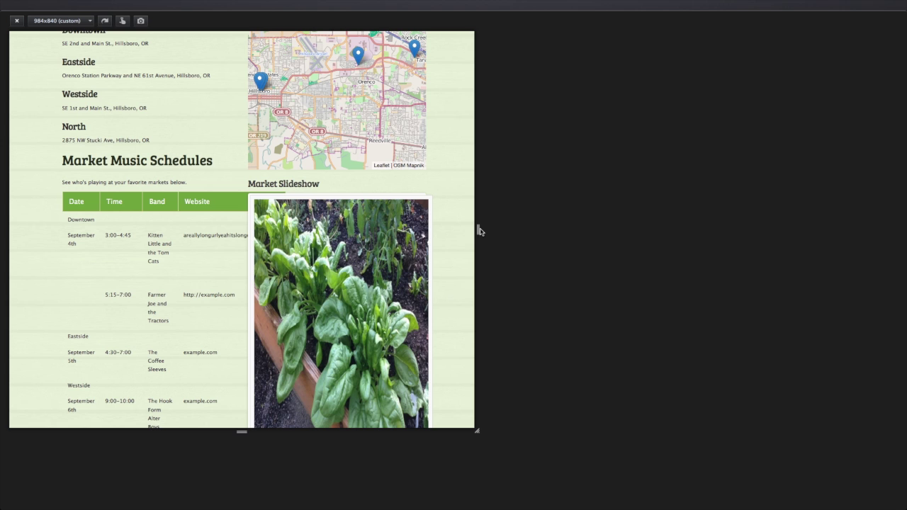
{"action": "left_click_drag", "start_coordinate": [478, 229], "coordinate": [645, 229]}
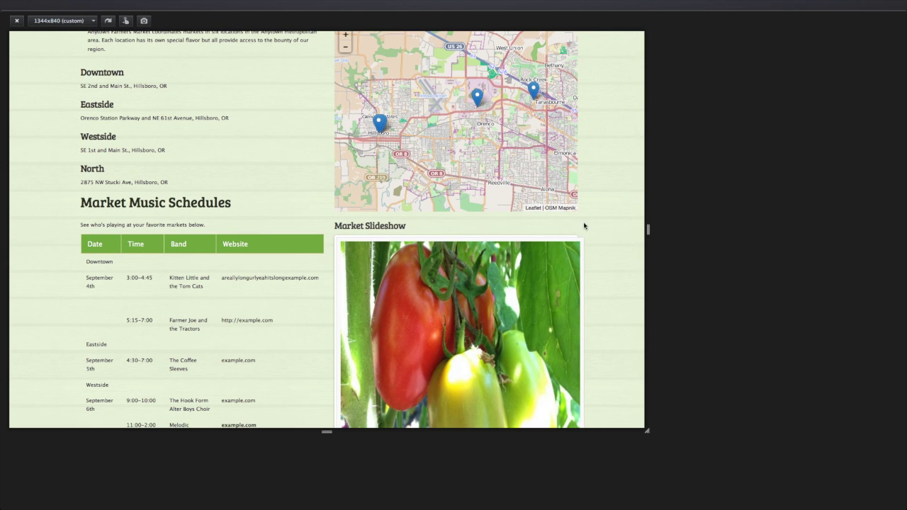
Narrow the responsive viewport to 1260x840 and examine how the music schedule table, map and slideshow fit in the footer columns
{"action": "left_click_drag", "start_coordinate": [649, 230], "coordinate": [608, 238]}
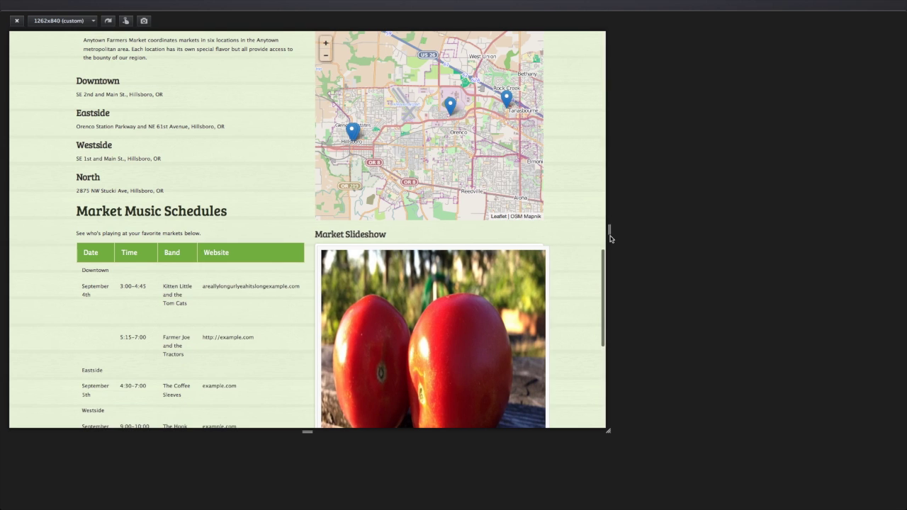
{"action": "left_click_drag", "start_coordinate": [607, 239], "coordinate": [609, 237]}
{"action": "scroll", "coordinate": [576, 288], "scroll_direction": "down", "scroll_amount": 3}
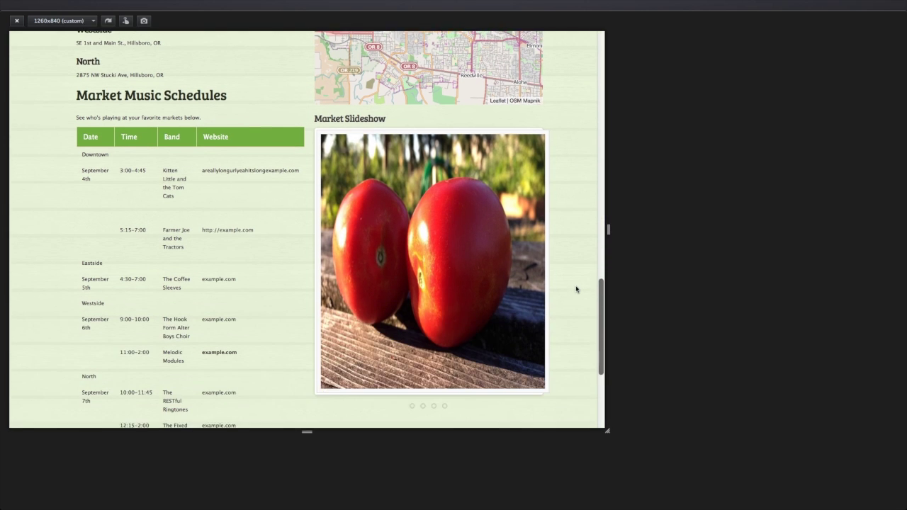
{"action": "scroll", "coordinate": [575, 288], "scroll_direction": "up", "scroll_amount": 7}
{"action": "scroll", "coordinate": [577, 289], "scroll_direction": "up", "scroll_amount": 1}
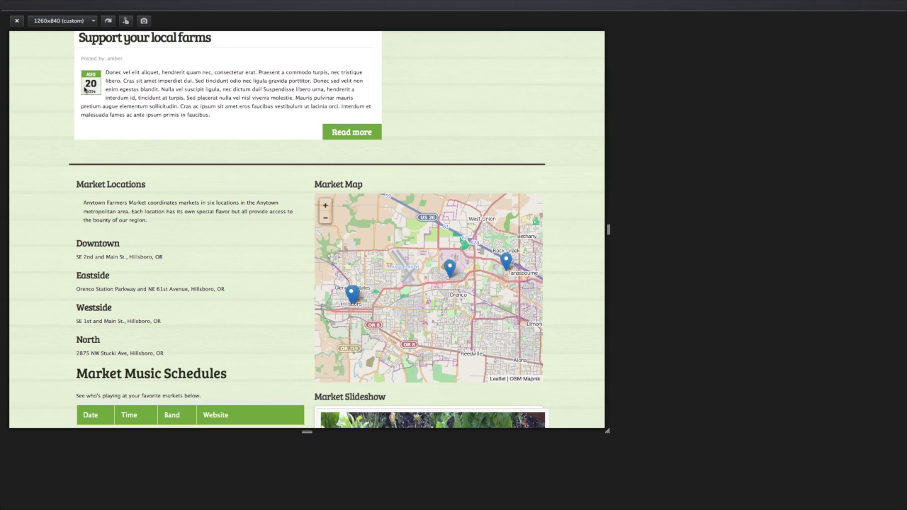
{"action": "scroll", "coordinate": [176, 252], "scroll_direction": "down", "scroll_amount": 1}
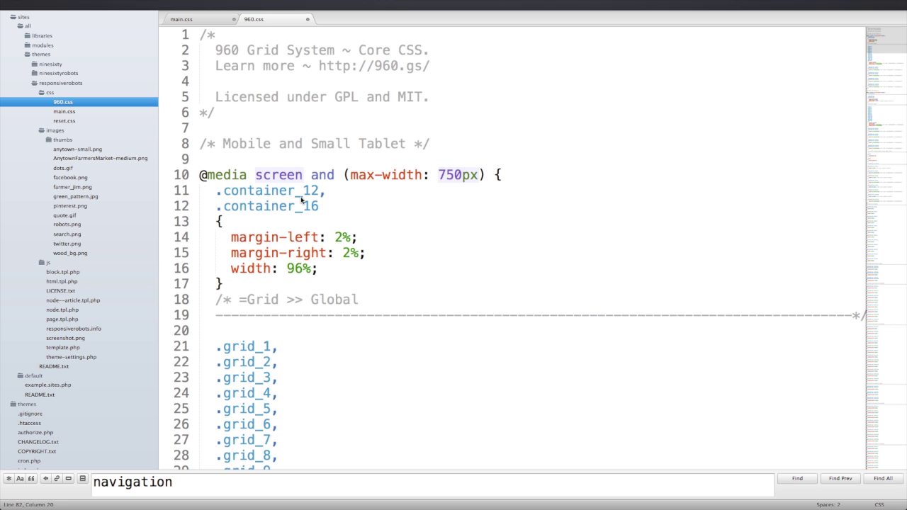
Switch to 960.css in the code editor and examine the mobile and small tablet grid rules in the 750px max-width media query
{"action": "scroll", "coordinate": [302, 198], "scroll_direction": "down", "scroll_amount": 2}
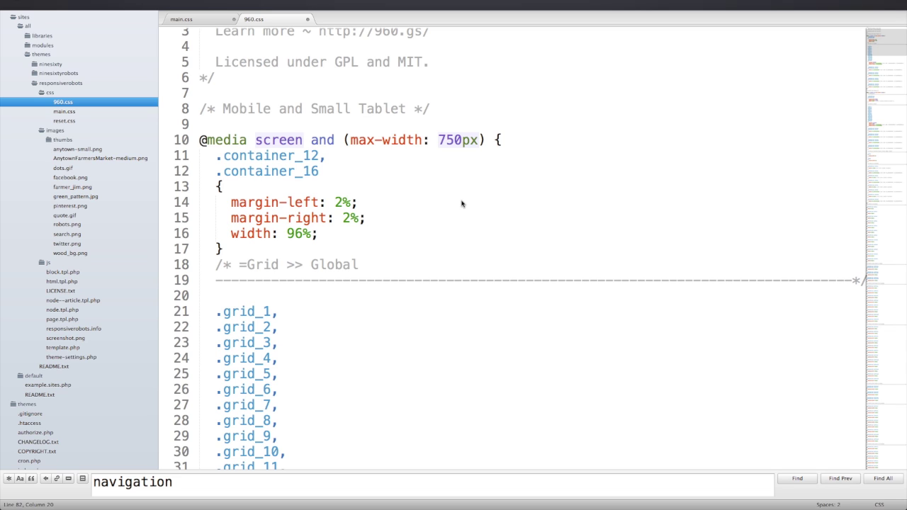
{"action": "scroll", "coordinate": [461, 204], "scroll_direction": "down", "scroll_amount": 5}
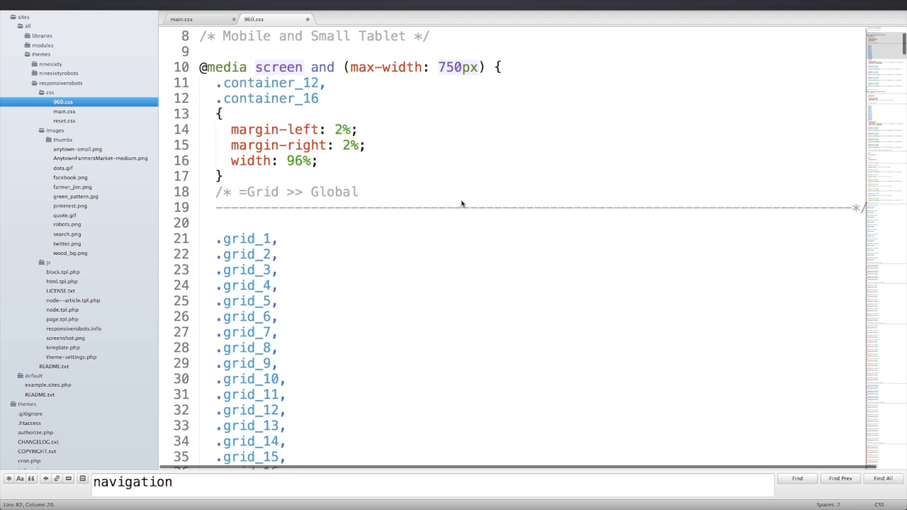
{"action": "scroll", "coordinate": [461, 204], "scroll_direction": "up", "scroll_amount": 2}
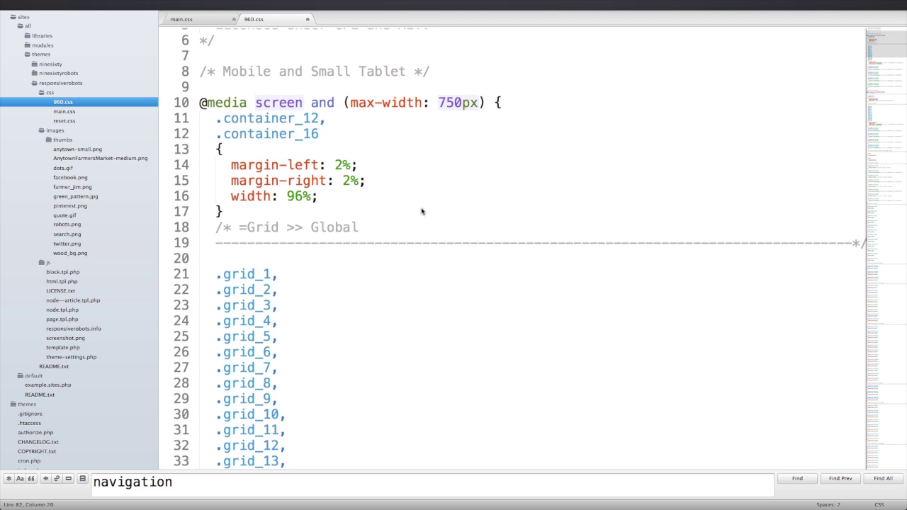
{"action": "scroll", "coordinate": [474, 262], "scroll_direction": "down", "scroll_amount": 10}
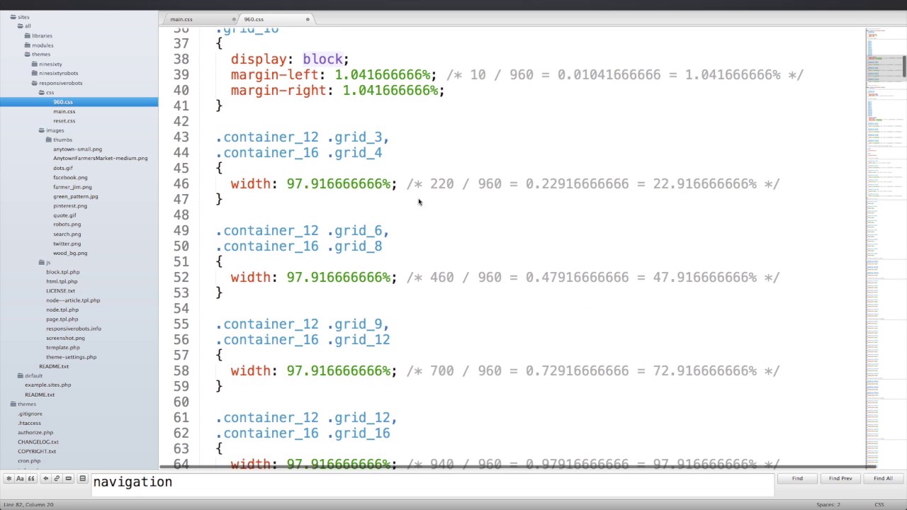
{"action": "scroll", "coordinate": [340, 383], "scroll_direction": "down", "scroll_amount": 2}
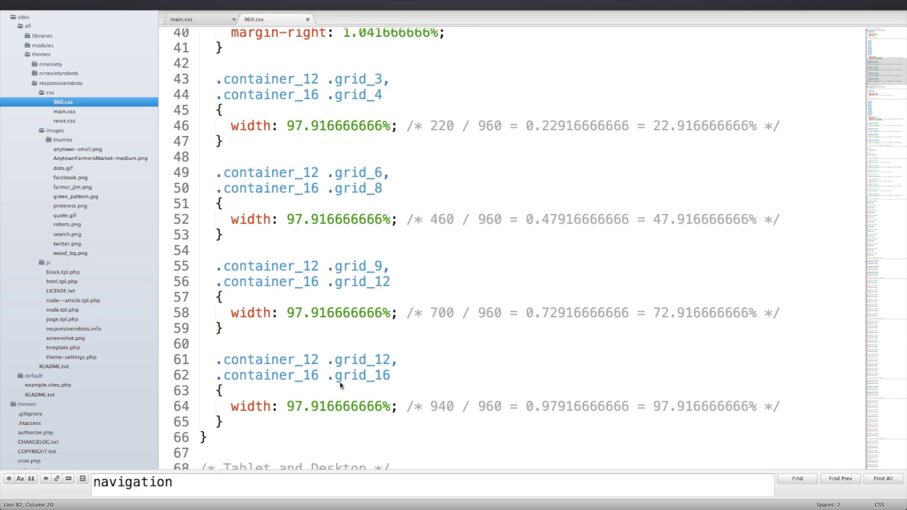
{"action": "scroll", "coordinate": [340, 385], "scroll_direction": "up", "scroll_amount": 3}
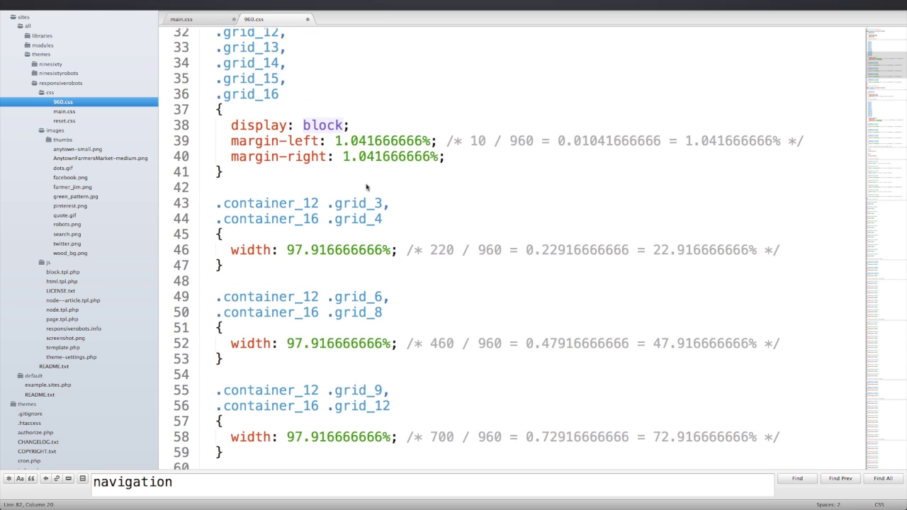
{"action": "scroll", "coordinate": [422, 286], "scroll_direction": "down", "scroll_amount": 1}
{"action": "scroll", "coordinate": [422, 286], "scroll_direction": "down", "scroll_amount": 2}
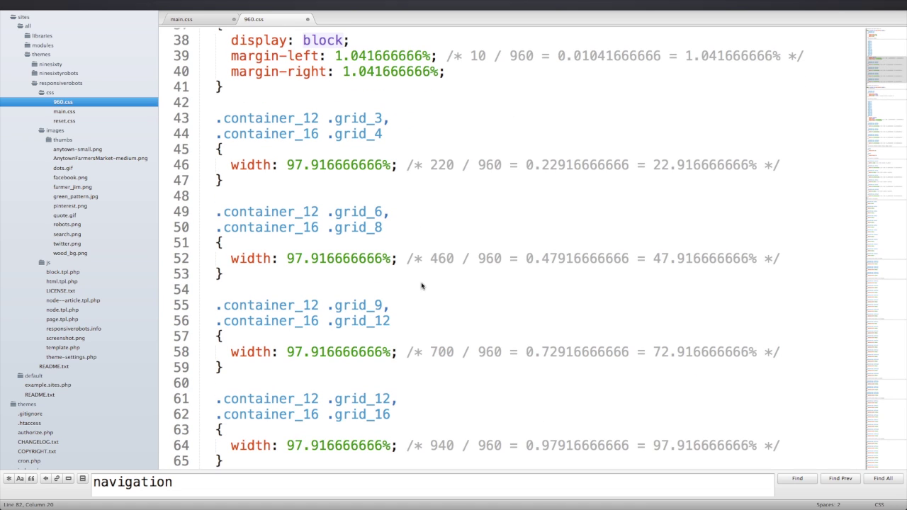
{"action": "scroll", "coordinate": [422, 285], "scroll_direction": "down", "scroll_amount": 2}
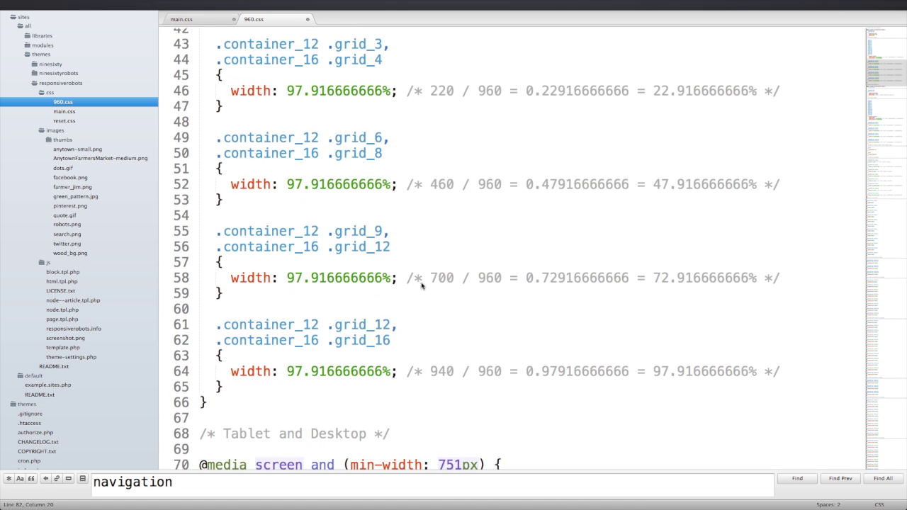
In the 751px min-width media query, set the width of the .grid_6 and .grid_8 rule to 97.916666666%
{"action": "scroll", "coordinate": [422, 285], "scroll_direction": "down", "scroll_amount": 3}
{"action": "scroll", "coordinate": [422, 286], "scroll_direction": "down", "scroll_amount": 4}
{"action": "scroll", "coordinate": [421, 286], "scroll_direction": "down", "scroll_amount": 1}
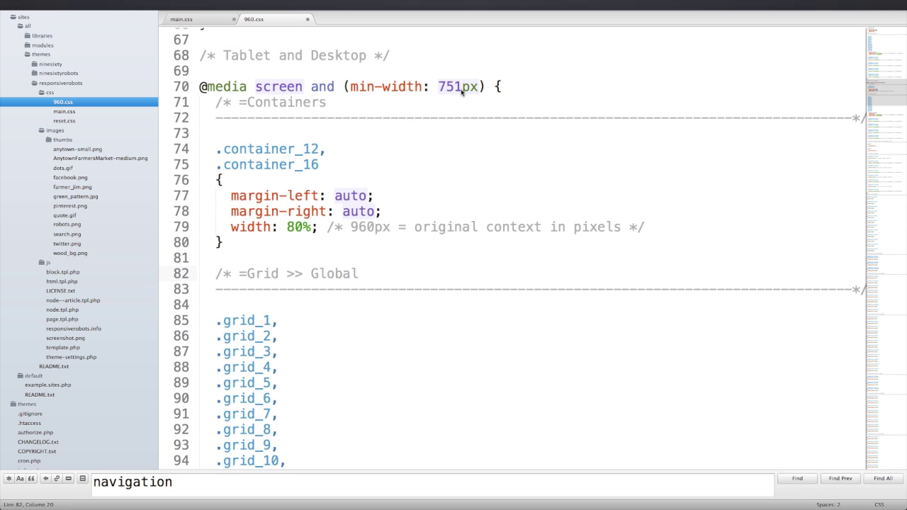
{"action": "scroll", "coordinate": [474, 251], "scroll_direction": "down", "scroll_amount": 4}
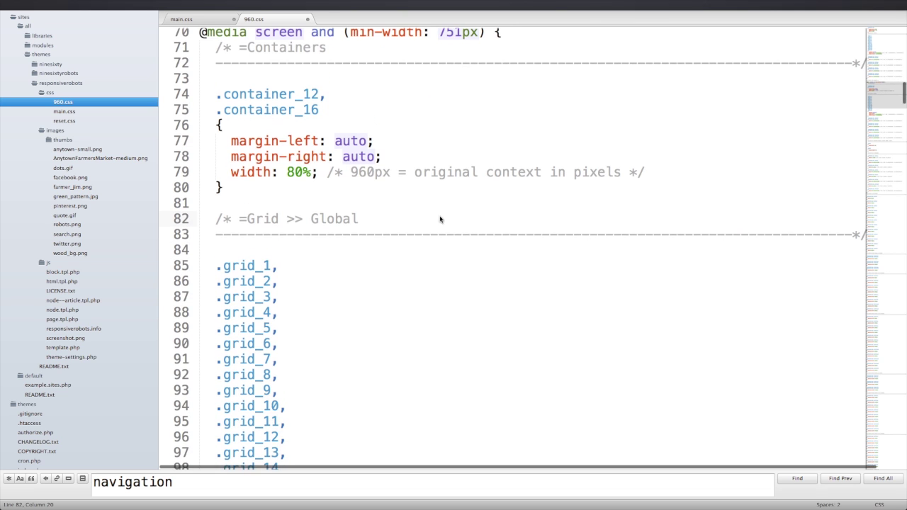
{"action": "scroll", "coordinate": [452, 374], "scroll_direction": "down", "scroll_amount": 12}
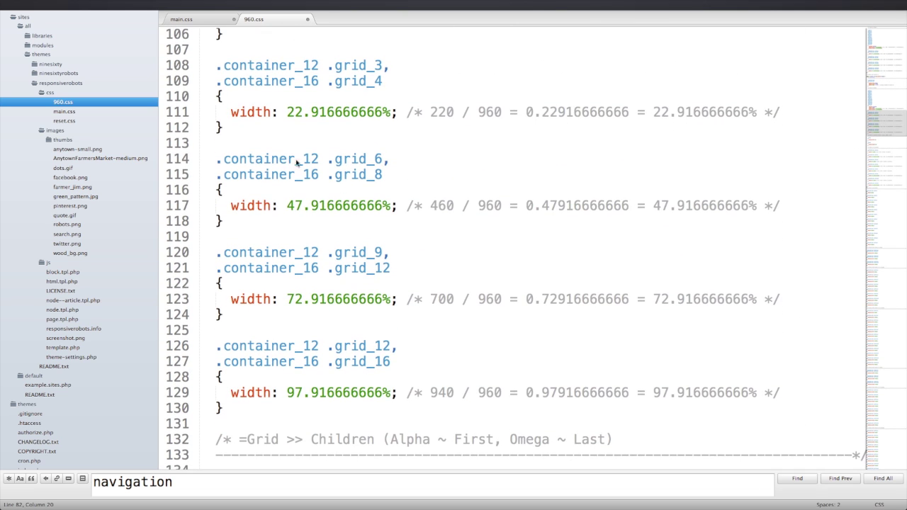
{"action": "left_click_drag", "start_coordinate": [382, 159], "coordinate": [206, 159]}
{"action": "left_click", "coordinate": [300, 205]}
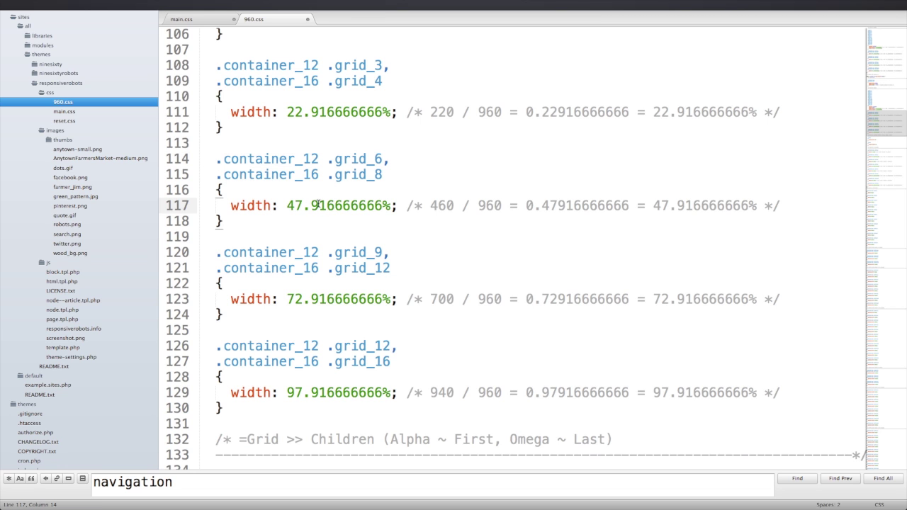
{"action": "scroll", "coordinate": [321, 201], "scroll_direction": "up", "scroll_amount": 3}
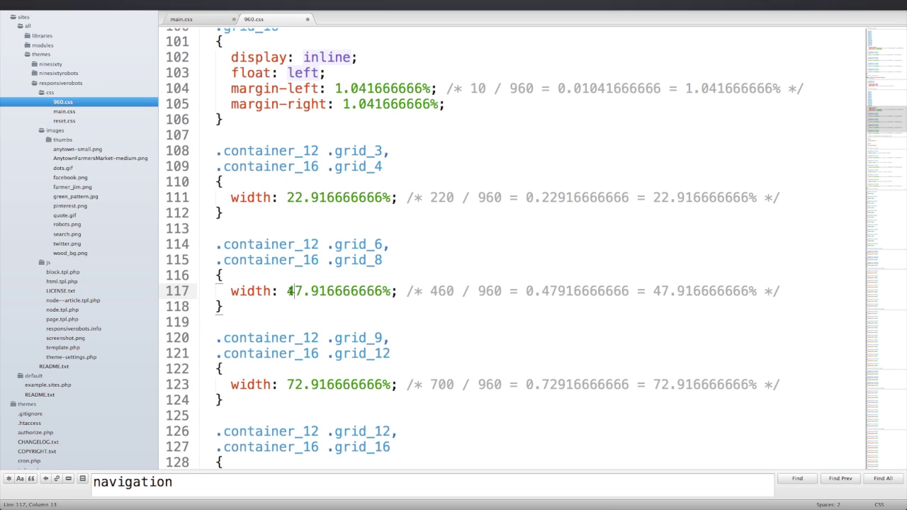
{"action": "left_click_drag", "start_coordinate": [293, 291], "coordinate": [286, 291]}
{"action": "scroll", "coordinate": [302, 304], "scroll_direction": "down", "scroll_amount": 2}
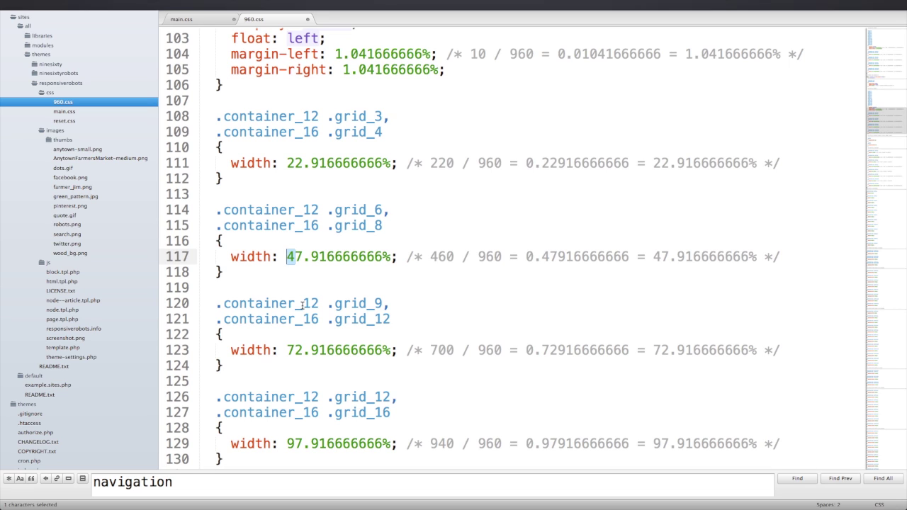
{"action": "type", "text": "9"}
Add an empty media query for screens with min-width 1260px between the Tablet and Desktop block and the 16 Columns section
{"action": "scroll", "coordinate": [395, 299], "scroll_direction": "down", "scroll_amount": 5}
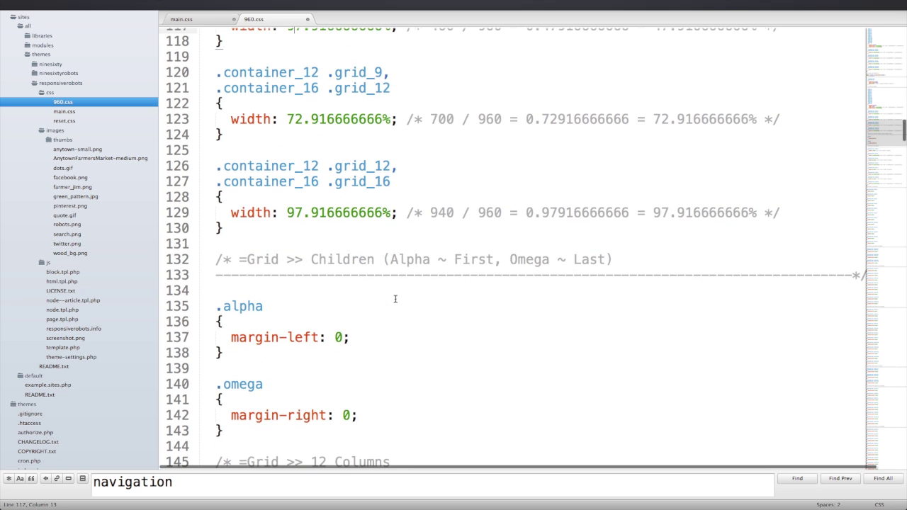
{"action": "scroll", "coordinate": [395, 298], "scroll_direction": "down", "scroll_amount": 12}
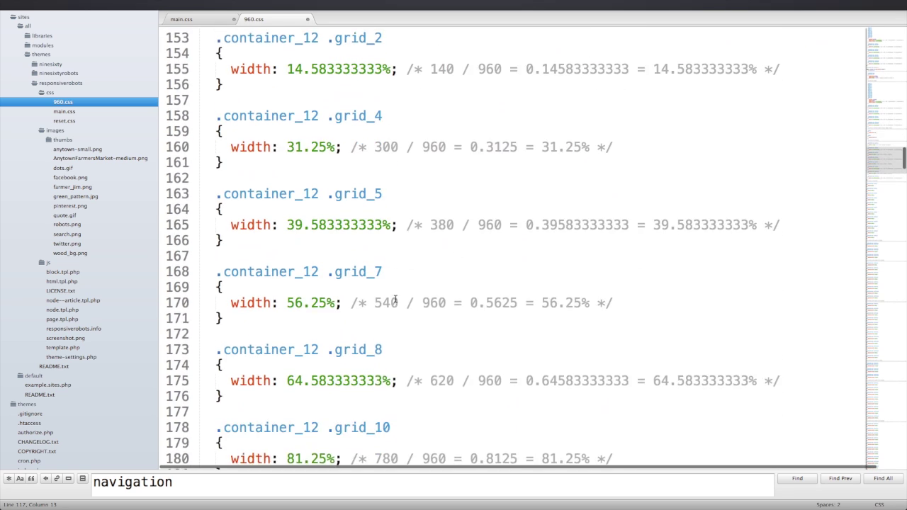
{"action": "scroll", "coordinate": [396, 300], "scroll_direction": "down", "scroll_amount": 4}
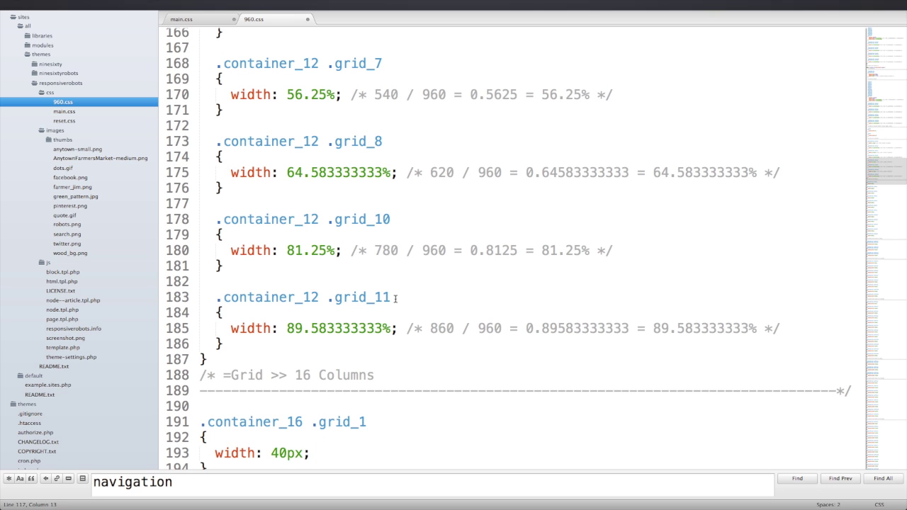
{"action": "left_click", "coordinate": [225, 360]}
{"action": "scroll", "coordinate": [258, 274], "scroll_direction": "down", "scroll_amount": 2}
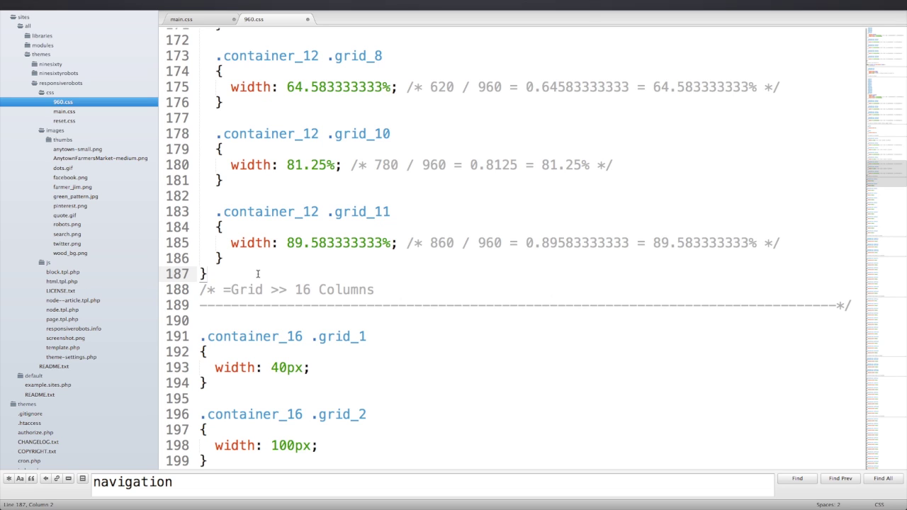
{"action": "key", "text": "Return"}
{"action": "key", "text": "Return"}
{"action": "key", "text": "Return"}
{"action": "key", "text": "Up"}
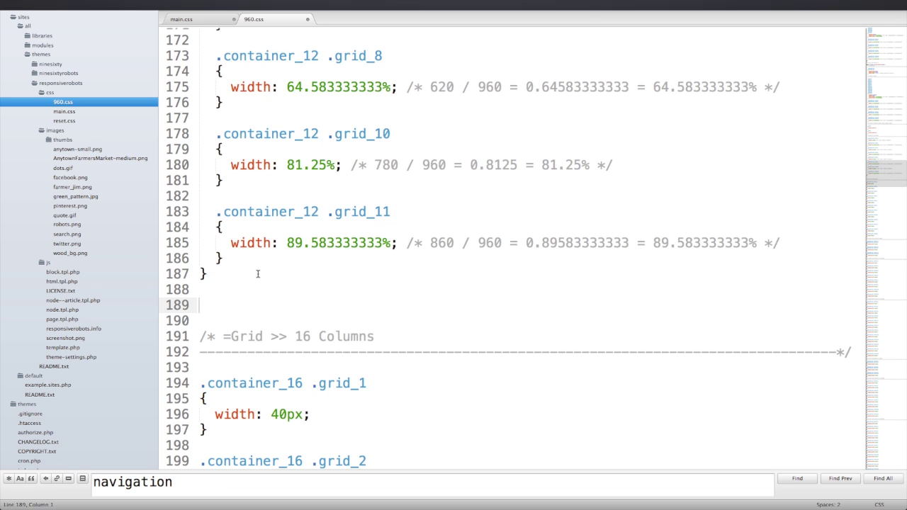
{"action": "type", "text": "@media screen and (min-width: 1260px) {"}
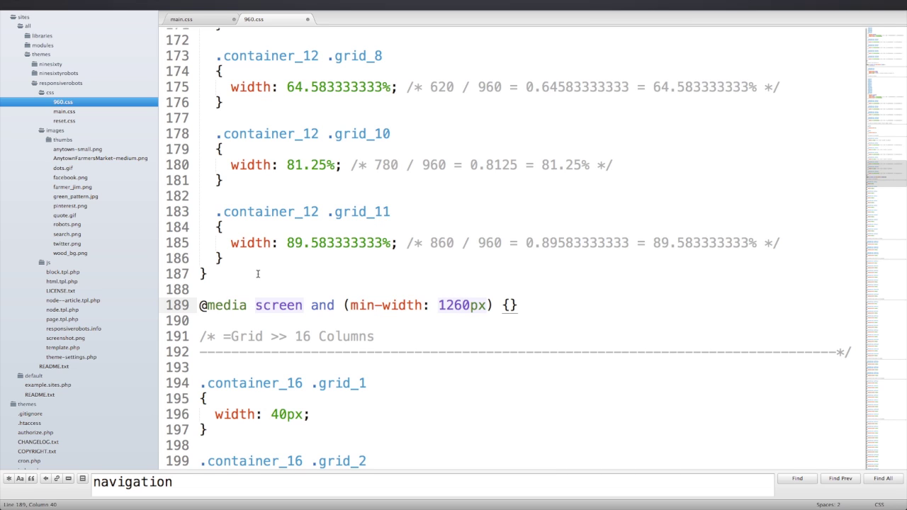
{"action": "key", "text": "Return"}
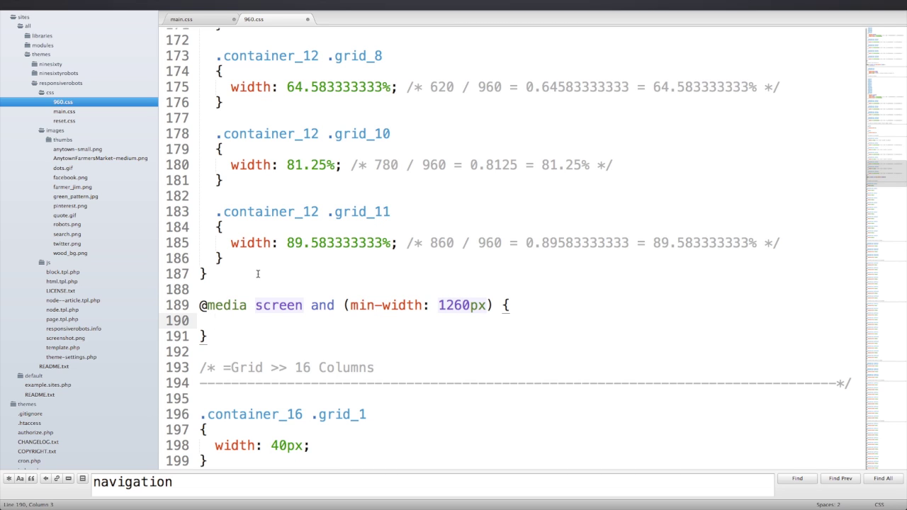
Inside the 1260px media query, add a .container_12 .grid_6 rule with width 47.916666666% and its 460 / 960 comment, and save 960.css
{"action": "type", "text": ".conta"}
{"action": "key", "text": "Return"}
{"action": "type", "text": ".grid_6 {"}
{"action": "key", "text": "Return"}
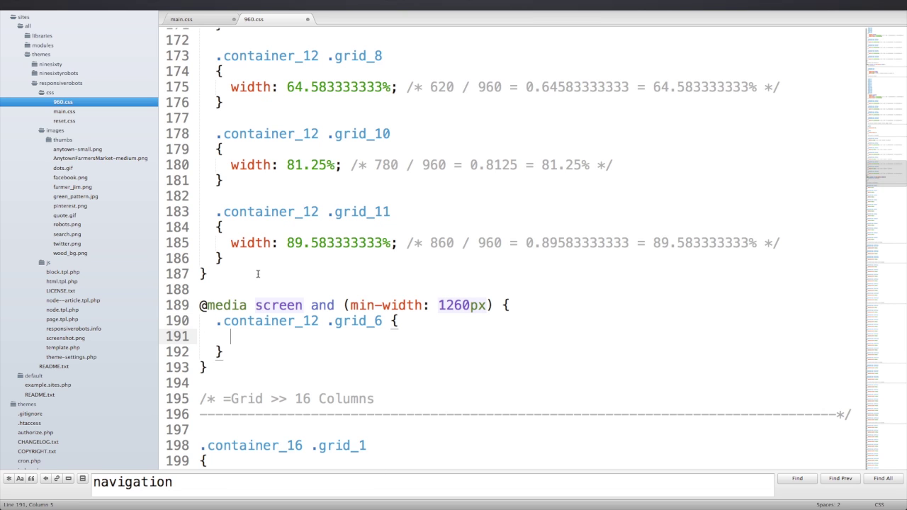
{"action": "type", "text": "widt"}
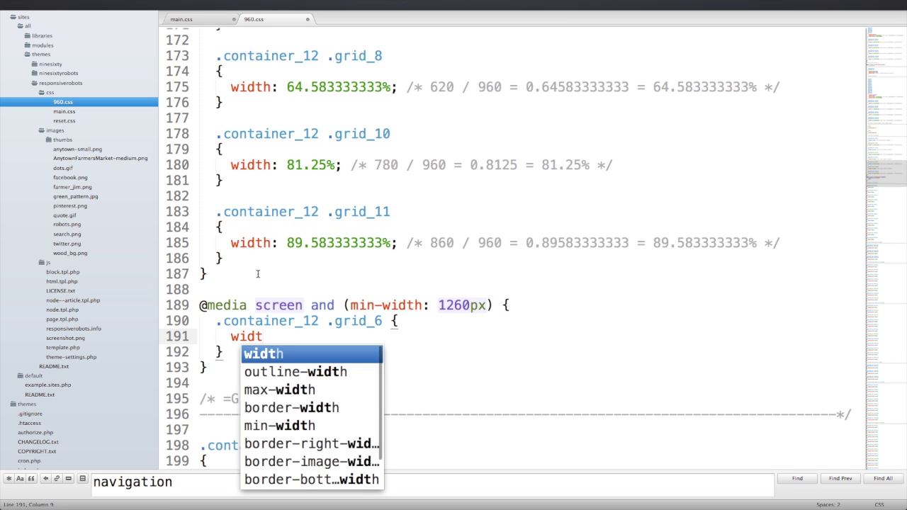
{"action": "type", "text": "h"}
{"action": "key", "text": "Return"}
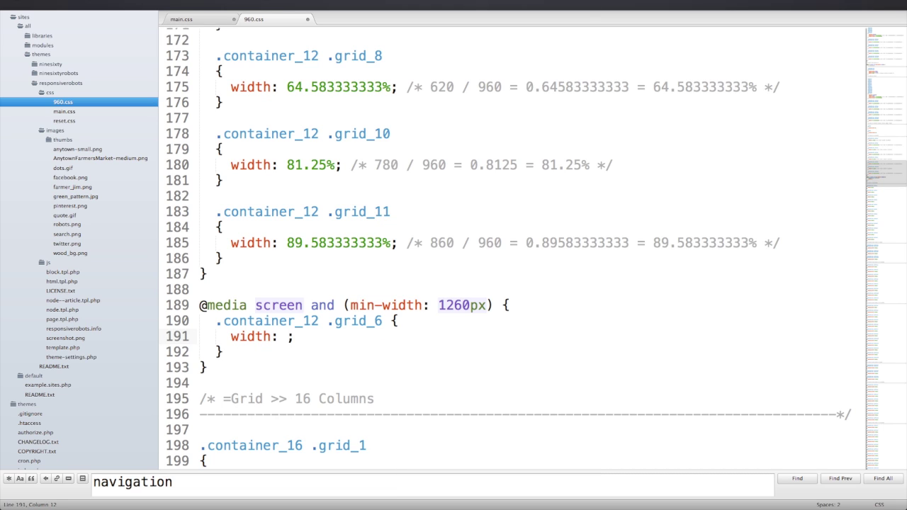
{"action": "type", "text": "47.916666666%; /* 460 / 960 = 0.47916666666 = 47.916666666% */"}
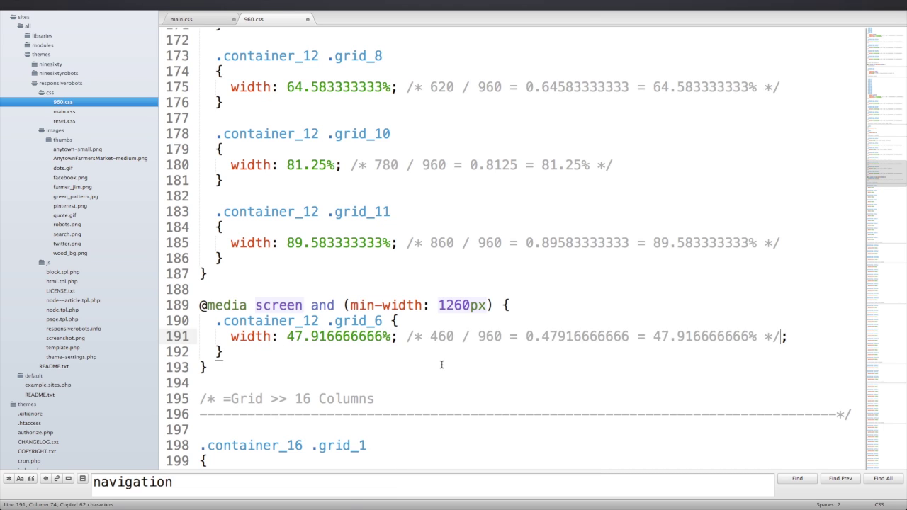
{"action": "key", "text": "super+s"}
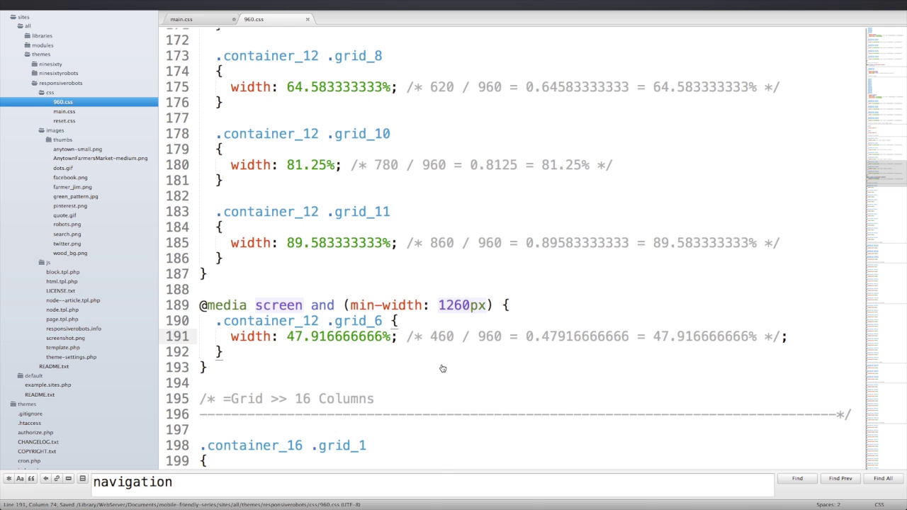
Switch back to the responsive preview, reload the home page and examine the footer columns at 1552x945
{"action": "key", "text": "super+Tab"}
{"action": "key", "text": "super+r"}
{"action": "scroll", "coordinate": [668, 316], "scroll_direction": "down", "scroll_amount": 1}
{"action": "scroll", "coordinate": [669, 316], "scroll_direction": "down", "scroll_amount": 6}
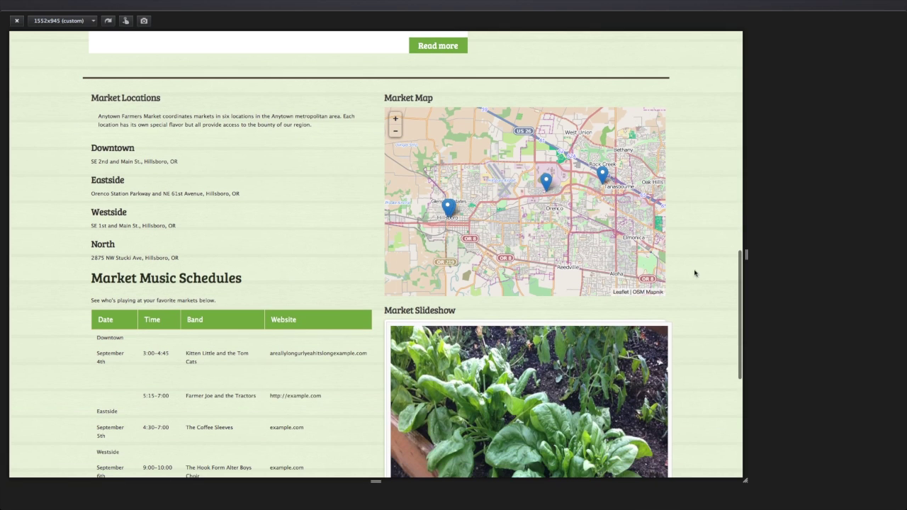
{"action": "scroll", "coordinate": [694, 284], "scroll_direction": "down", "scroll_amount": 1}
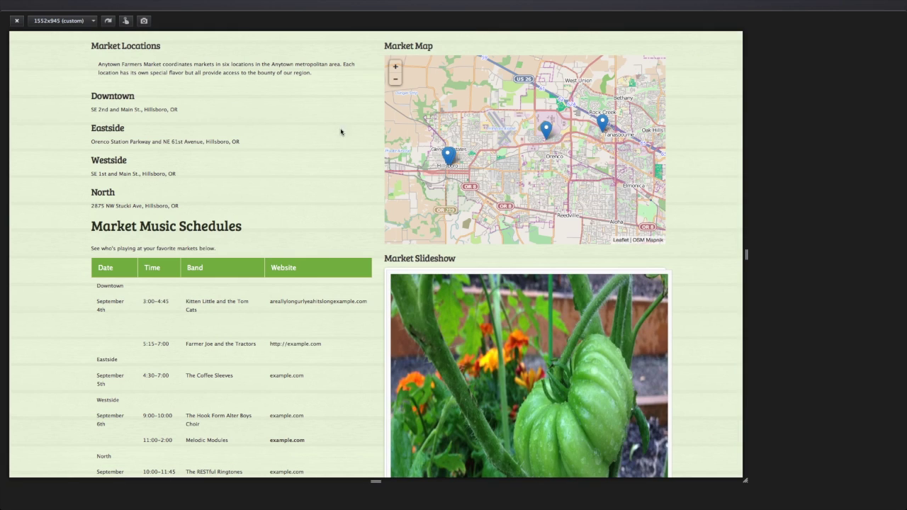
Narrow the responsive viewport to 1259x945 and examine the footer layout just below the new breakpoint
{"action": "left_click_drag", "start_coordinate": [746, 255], "coordinate": [609, 255]}
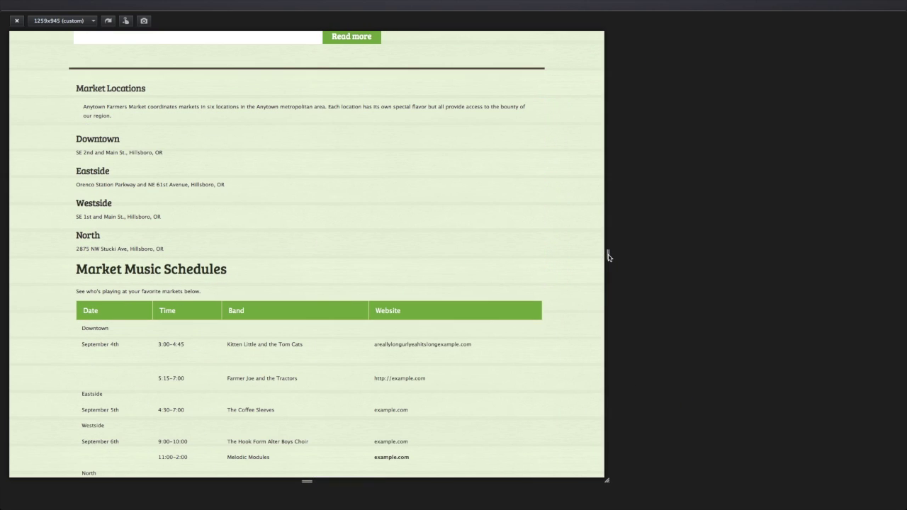
{"action": "scroll", "coordinate": [549, 252], "scroll_direction": "down", "scroll_amount": 1}
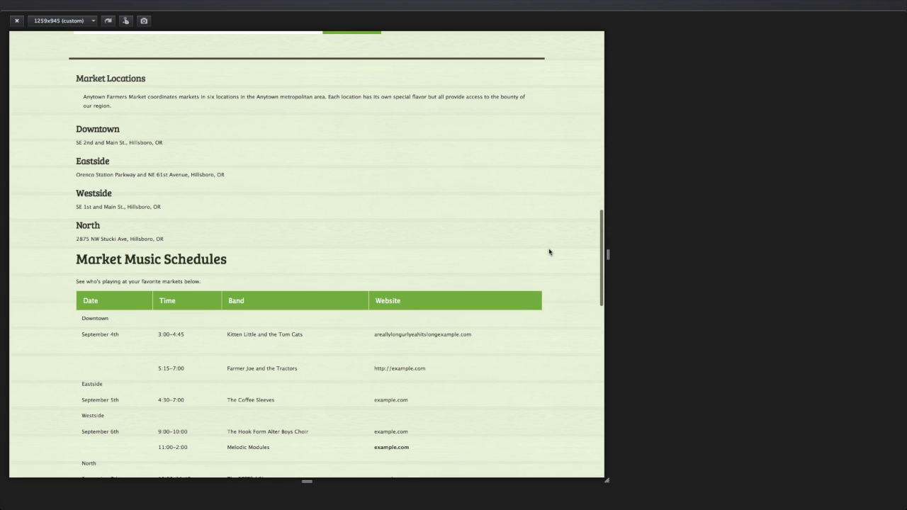
{"action": "scroll", "coordinate": [549, 252], "scroll_direction": "up", "scroll_amount": 2}
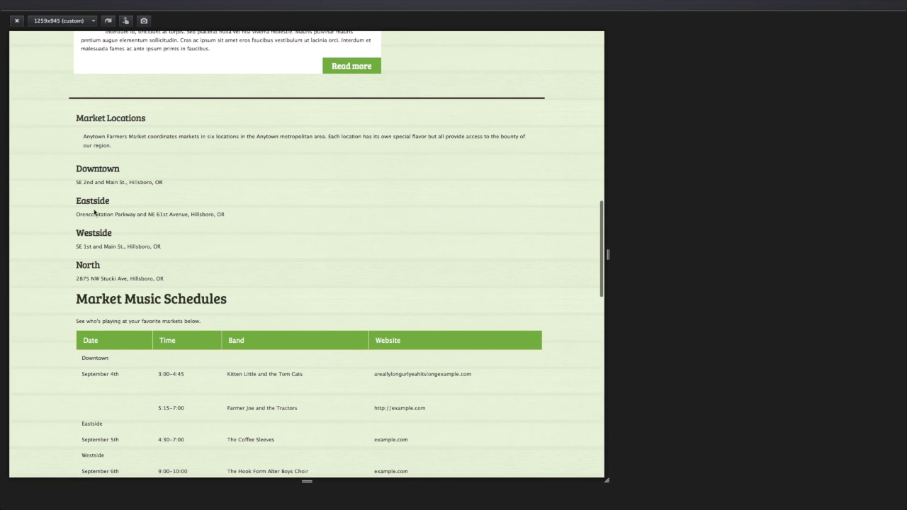
Examine the stacked footer down to the Market Slideshow at 1259x945 and compare it with the layout at 1276x945
{"action": "scroll", "coordinate": [534, 241], "scroll_direction": "down", "scroll_amount": 2}
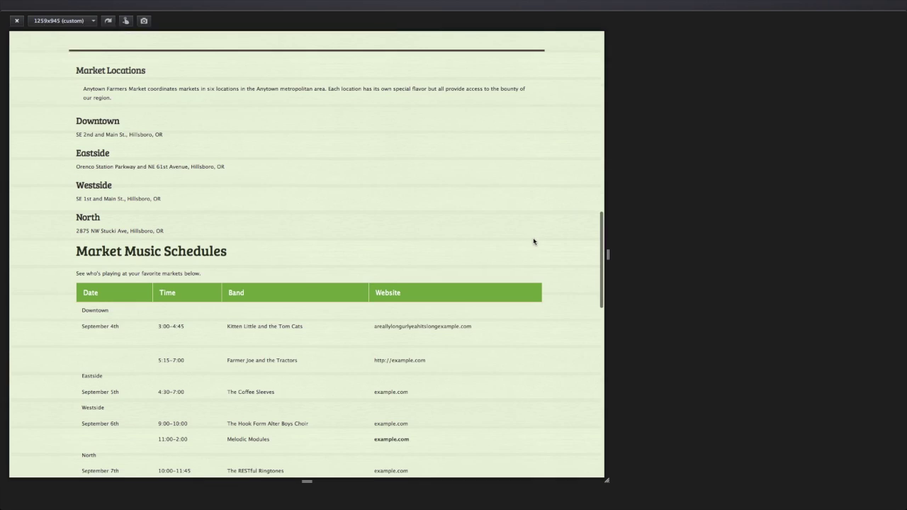
{"action": "scroll", "coordinate": [345, 222], "scroll_direction": "down", "scroll_amount": 2}
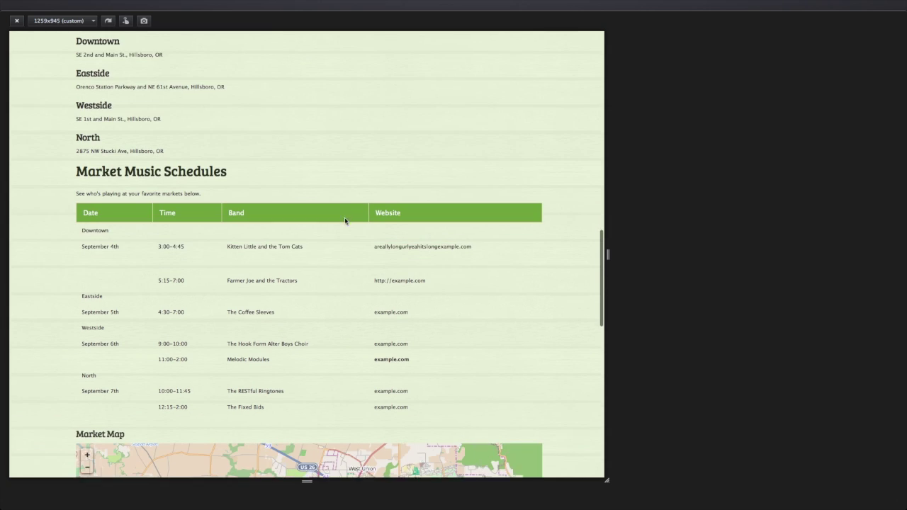
{"action": "scroll", "coordinate": [345, 221], "scroll_direction": "down", "scroll_amount": 2}
{"action": "scroll", "coordinate": [414, 184], "scroll_direction": "up", "scroll_amount": 6}
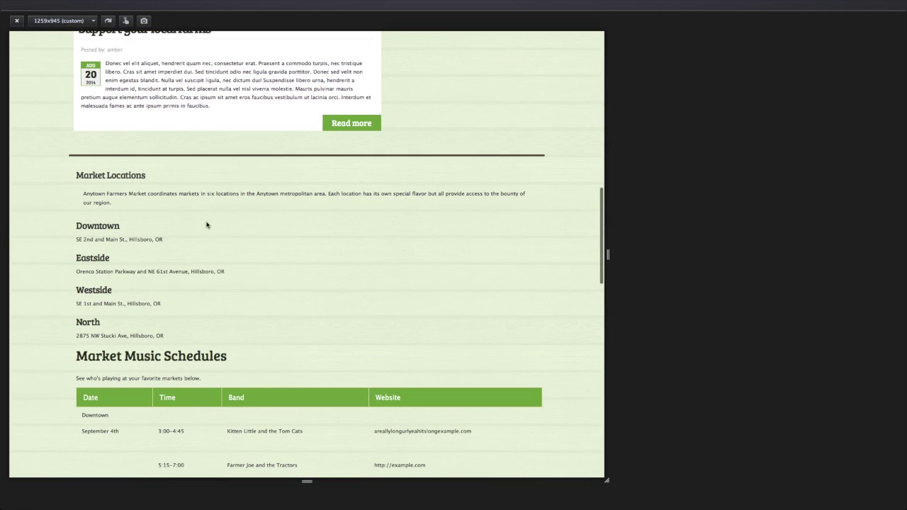
{"action": "scroll", "coordinate": [565, 318], "scroll_direction": "down", "scroll_amount": 6}
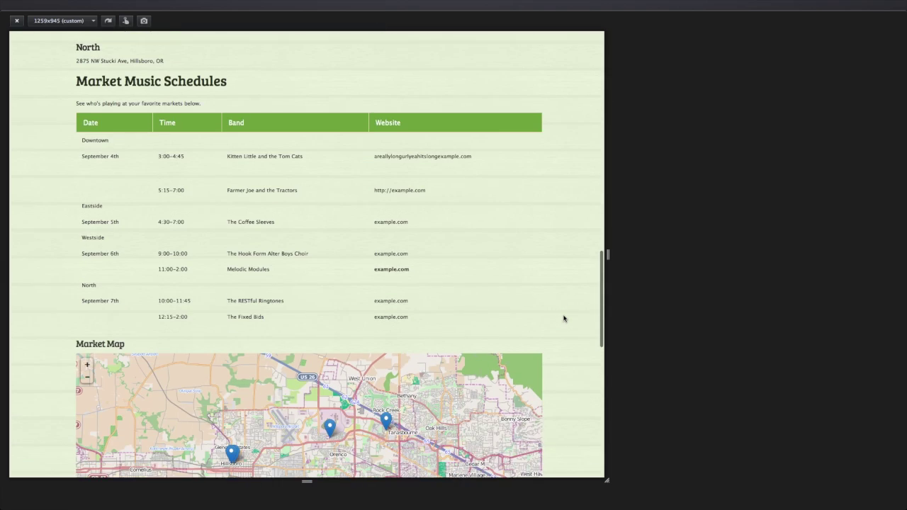
{"action": "scroll", "coordinate": [567, 316], "scroll_direction": "down", "scroll_amount": 8}
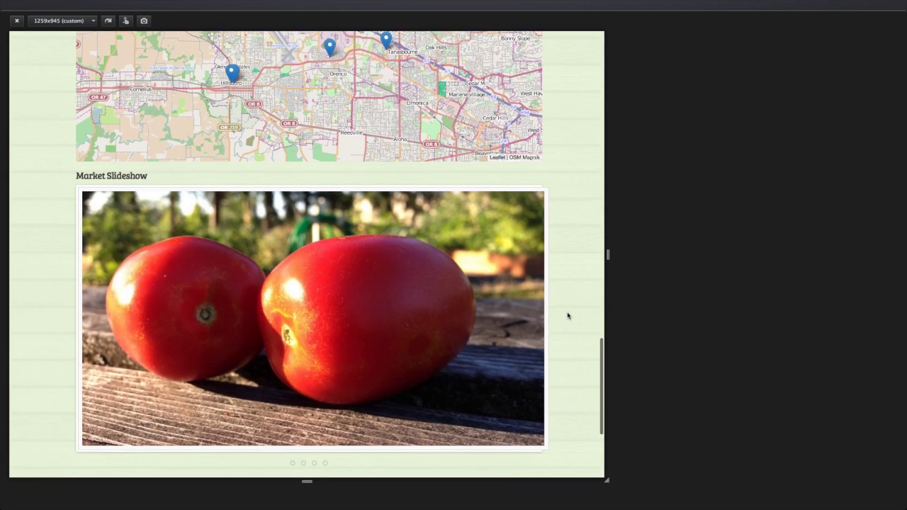
{"action": "scroll", "coordinate": [567, 315], "scroll_direction": "down", "scroll_amount": 2}
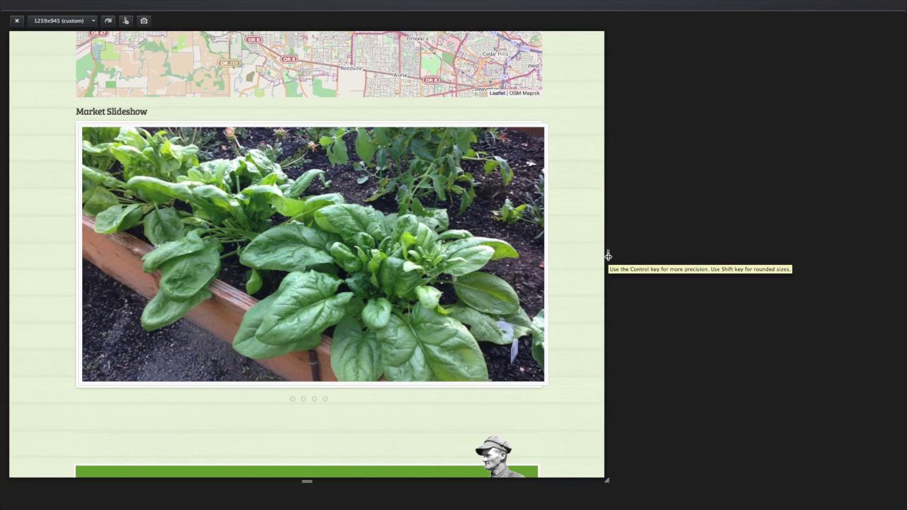
{"action": "mouse_move", "coordinate": [608, 256]}
{"action": "left_mouse_down"}
{"action": "mouse_move", "coordinate": [632, 257]}
{"action": "mouse_move", "coordinate": [596, 257]}
{"action": "mouse_move", "coordinate": [615, 255]}
{"action": "left_mouse_up"}
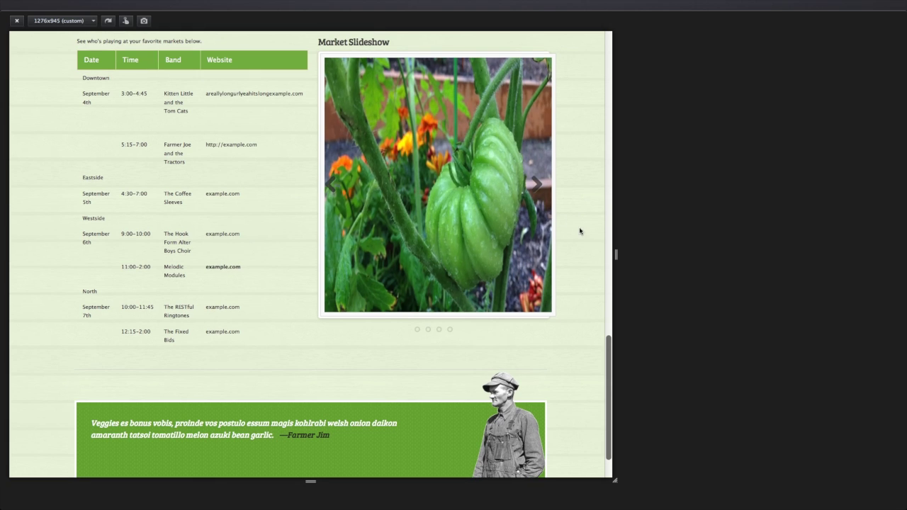
{"action": "left_click_drag", "start_coordinate": [616, 254], "coordinate": [586, 254]}
Set the responsive viewport to 320x480 and examine the proportions of the Market Slideshow images
{"action": "left_click", "coordinate": [54, 26]}
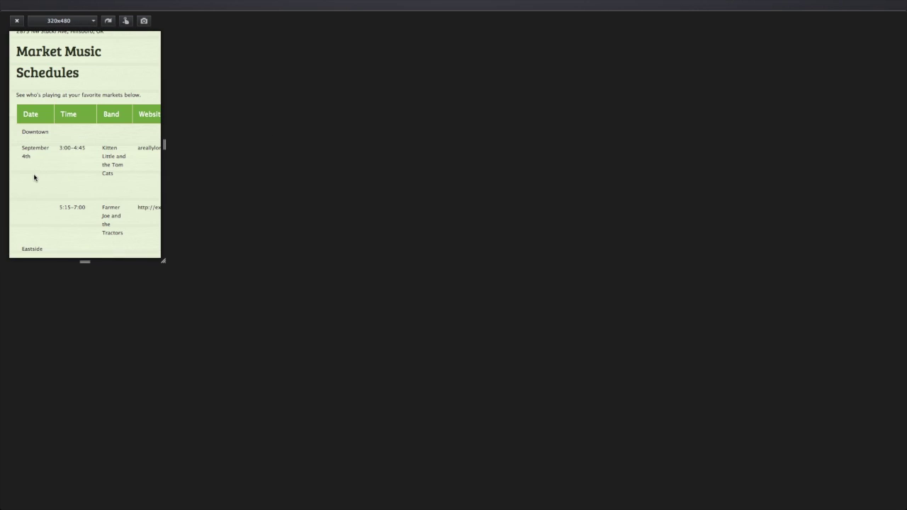
{"action": "scroll", "coordinate": [34, 177], "scroll_direction": "down", "scroll_amount": 10}
{"action": "scroll", "coordinate": [34, 177], "scroll_direction": "down", "scroll_amount": 10}
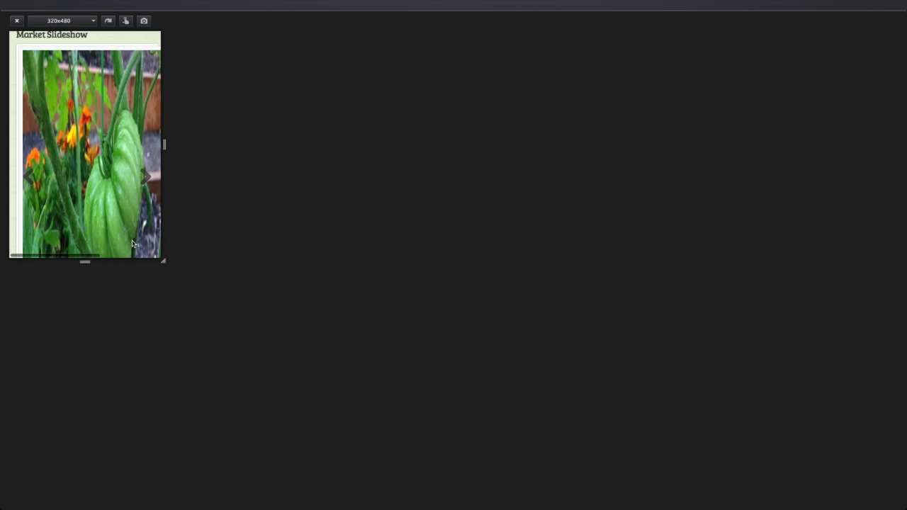
{"action": "scroll", "coordinate": [124, 189], "scroll_direction": "down", "scroll_amount": 2}
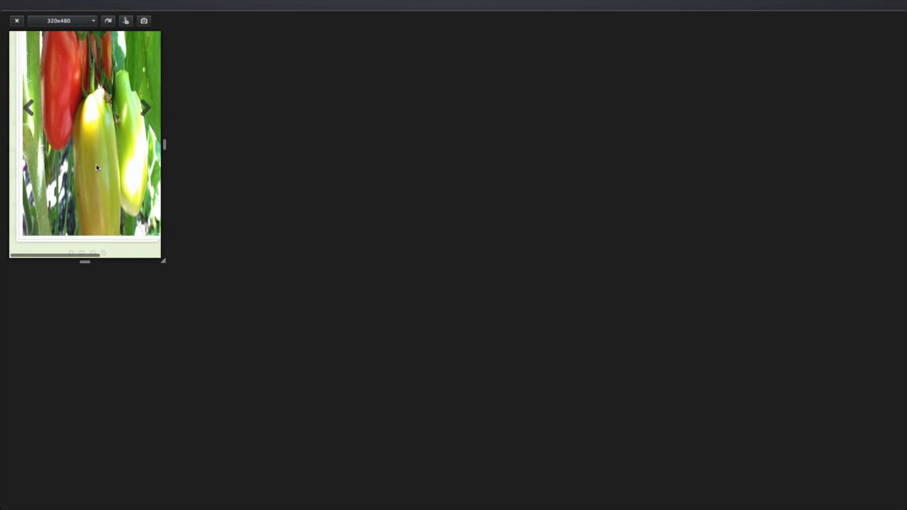
{"action": "scroll", "coordinate": [96, 167], "scroll_direction": "up", "scroll_amount": 3}
Open the page inspector on the slideshow image and show its CSS style rules
{"action": "key", "text": "F12"}
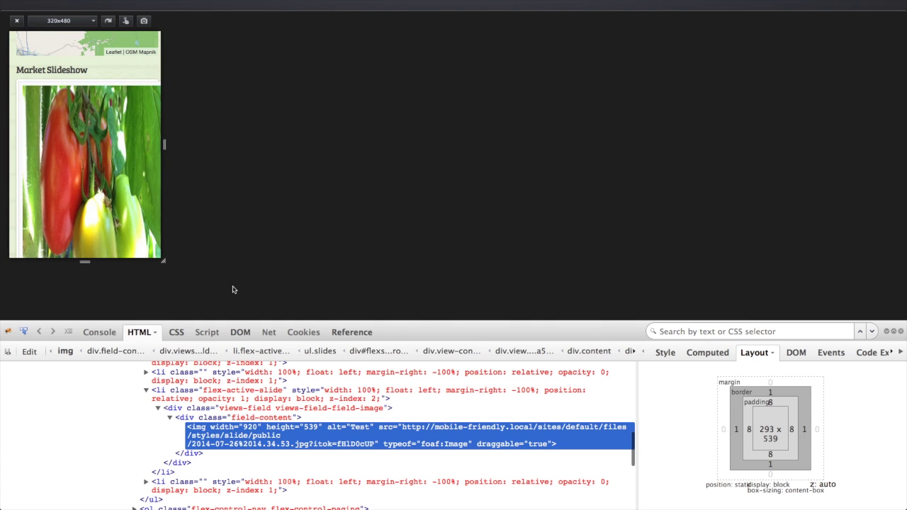
{"action": "left_click", "coordinate": [664, 353]}
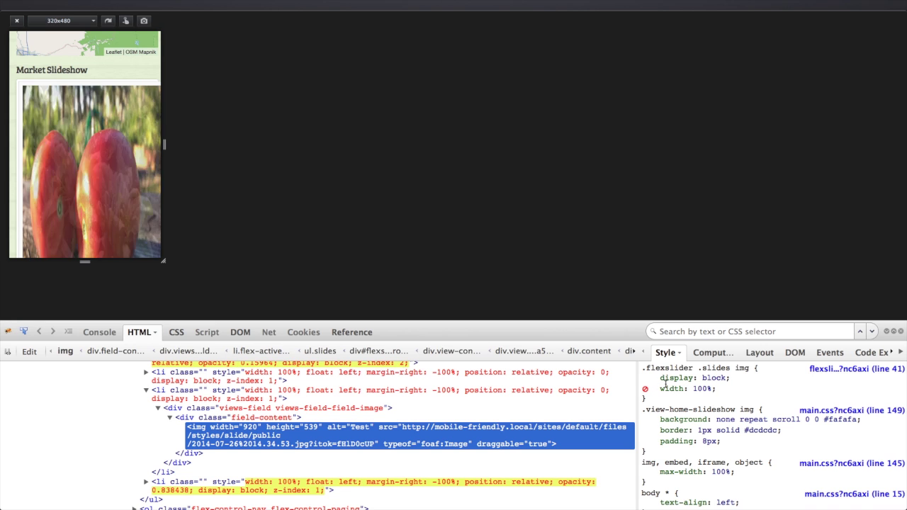
{"action": "scroll", "coordinate": [673, 388], "scroll_direction": "down", "scroll_amount": 1}
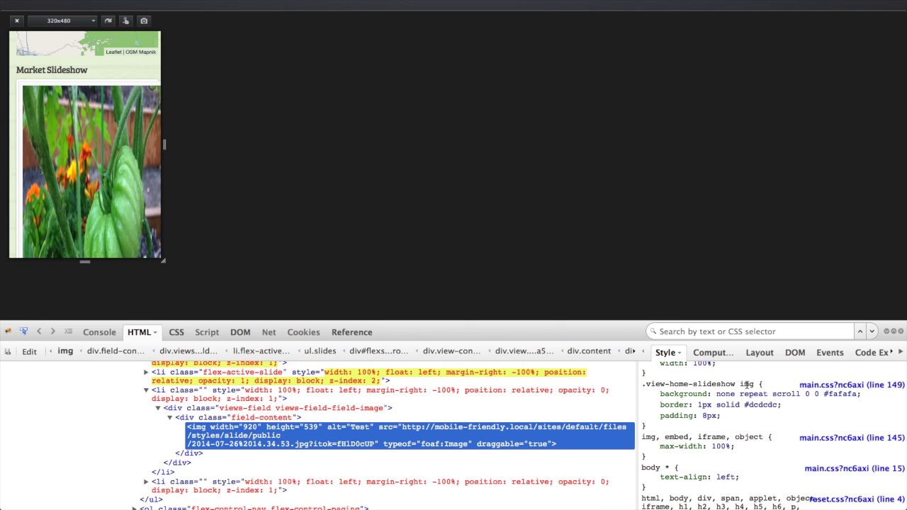
Disable the border, background and padding declarations in the .view-home-slideshow img rule
{"action": "mouse_move", "coordinate": [649, 397]}
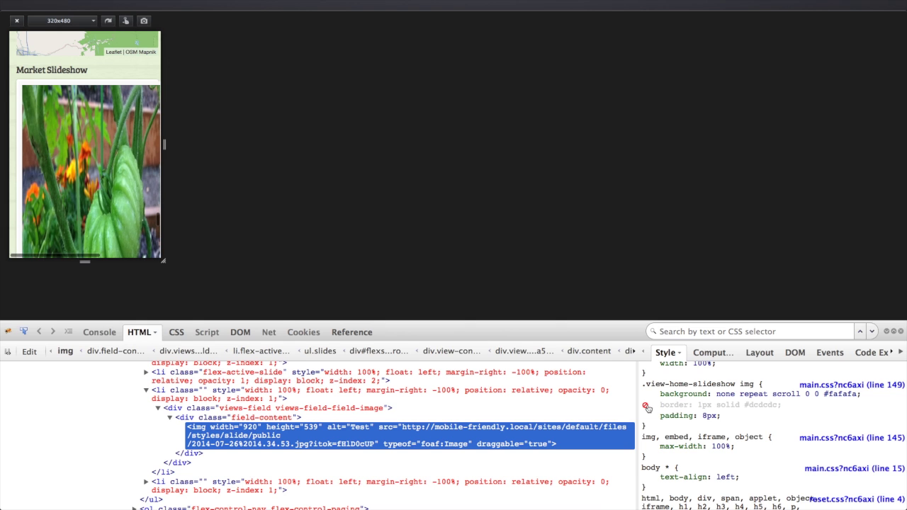
{"action": "left_click", "coordinate": [646, 406]}
{"action": "left_click", "coordinate": [645, 395]}
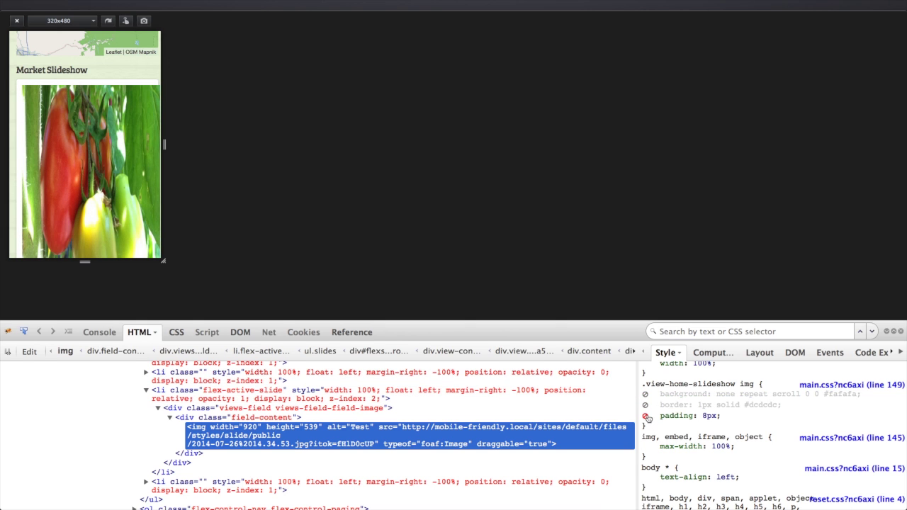
{"action": "left_click", "coordinate": [646, 417]}
{"action": "left_click", "coordinate": [645, 417]}
{"action": "left_click", "coordinate": [646, 417]}
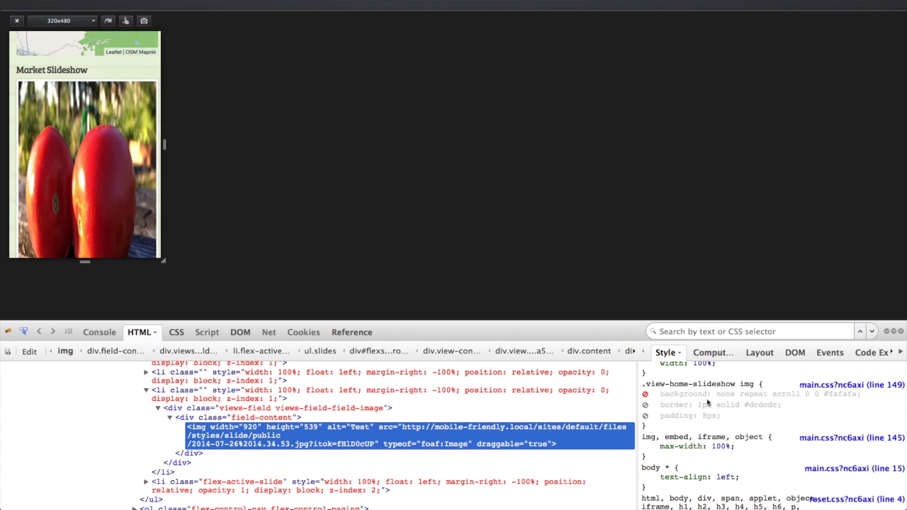
Add height: auto to the .view-home-slideshow img rule in the inspector
{"action": "left_click", "coordinate": [681, 416]}
{"action": "key", "text": "Tab"}
{"action": "key", "text": "Tab"}
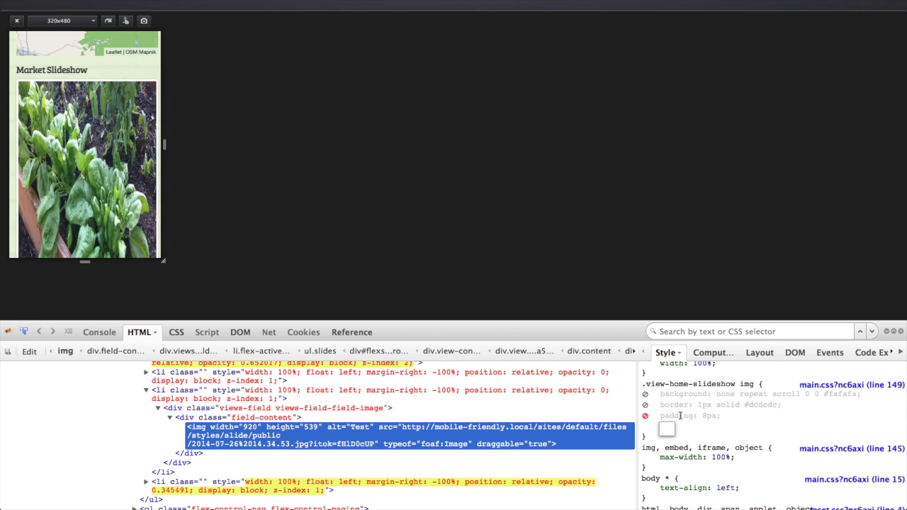
{"action": "type", "text": "height:"}
{"action": "key", "text": "Tab"}
{"action": "type", "text": "auto"}
{"action": "key", "text": "Return"}
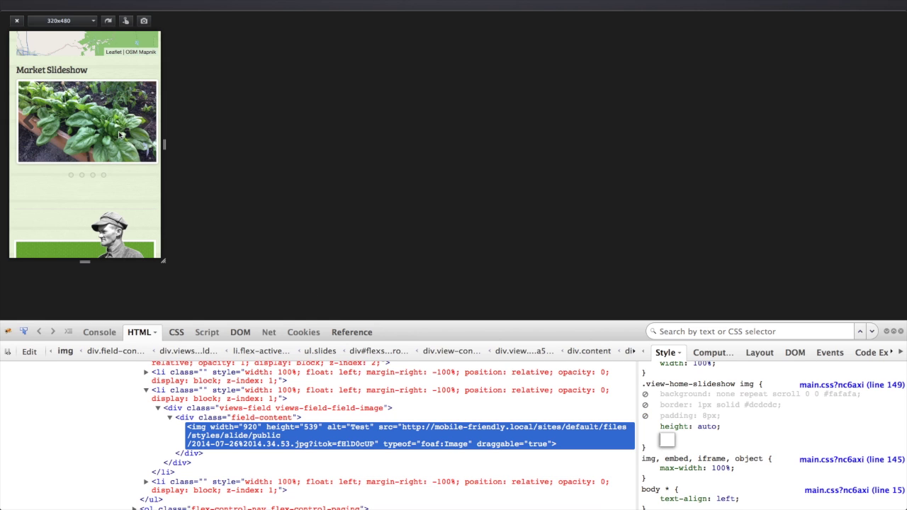
Close the inspector and enlarge the viewport to 856x539 and 1405x867 to check how the slideshow images scale
{"action": "left_click_drag", "start_coordinate": [163, 261], "coordinate": [417, 289]}
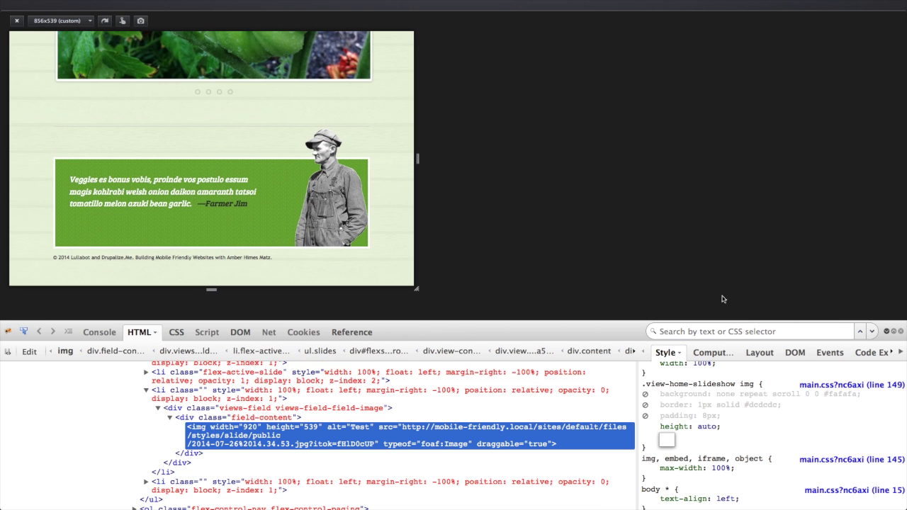
{"action": "key", "text": "F12"}
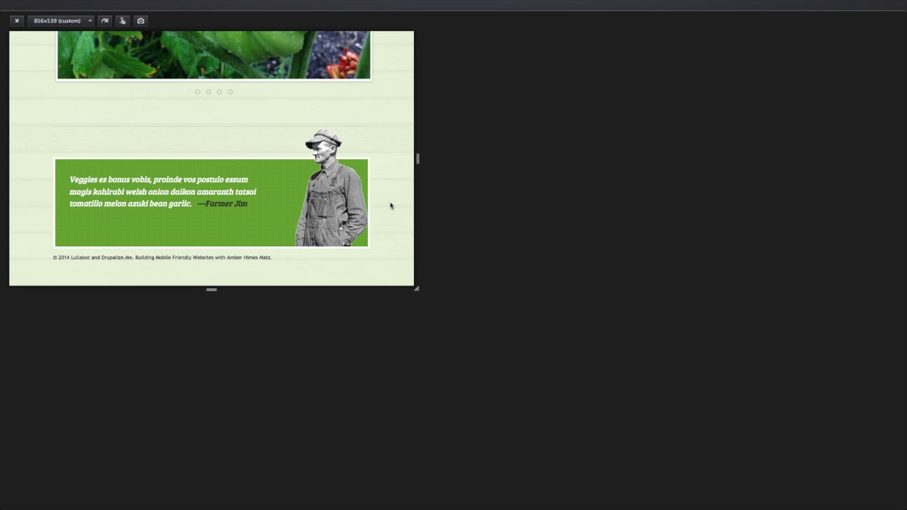
{"action": "scroll", "coordinate": [390, 206], "scroll_direction": "up", "scroll_amount": 5}
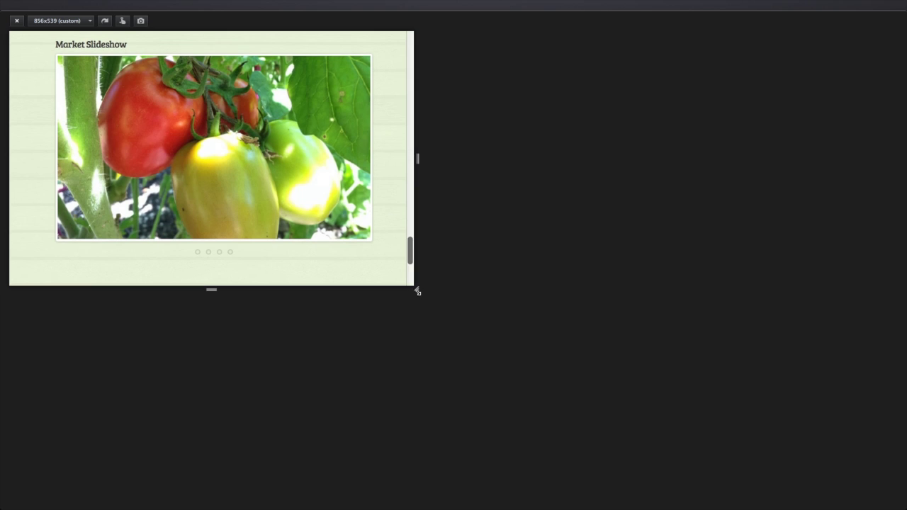
{"action": "left_click_drag", "start_coordinate": [427, 297], "coordinate": [674, 442]}
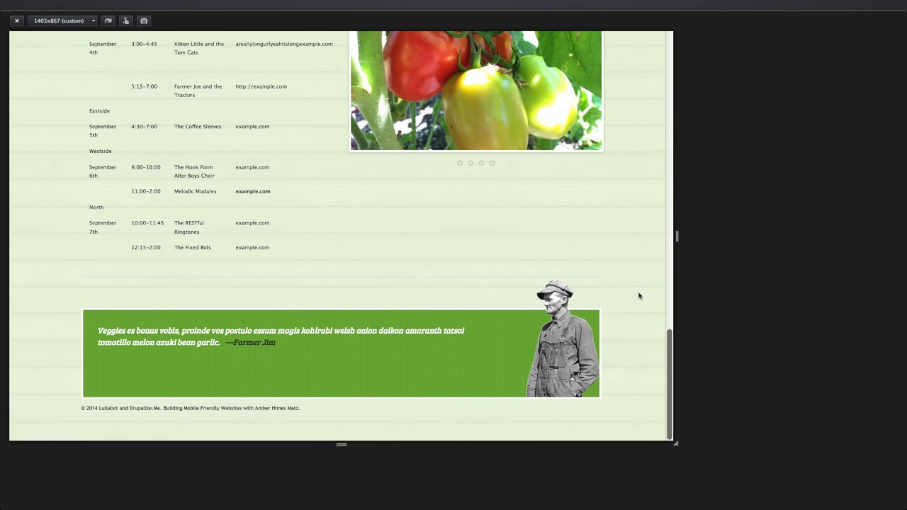
{"action": "scroll", "coordinate": [639, 296], "scroll_direction": "up", "scroll_amount": 3}
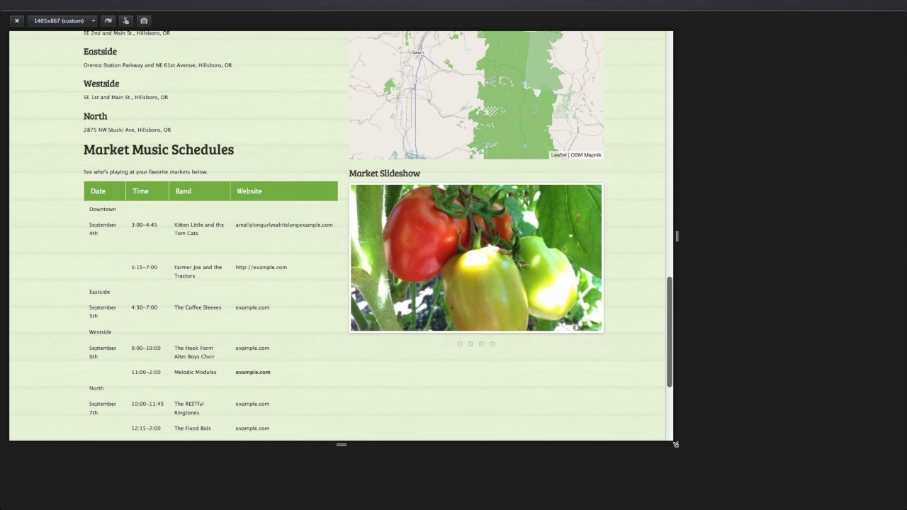
Resize the viewport to 1142x840 and 1448x857 to check the slideshow in the stacked and two-column layouts
{"action": "left_click_drag", "start_coordinate": [676, 445], "coordinate": [551, 430]}
{"action": "scroll", "coordinate": [515, 375], "scroll_direction": "down", "scroll_amount": 3}
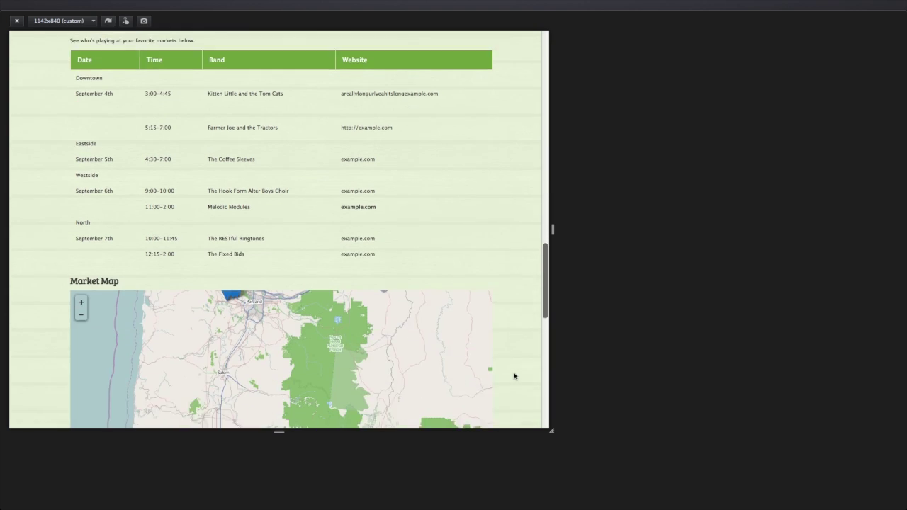
{"action": "scroll", "coordinate": [513, 375], "scroll_direction": "down", "scroll_amount": 10}
{"action": "scroll", "coordinate": [512, 375], "scroll_direction": "up", "scroll_amount": 3}
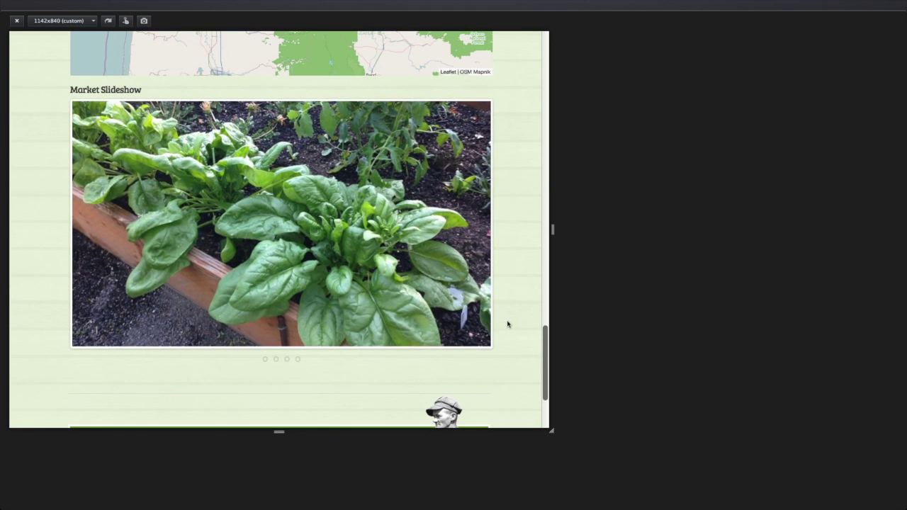
{"action": "mouse_move", "coordinate": [395, 266]}
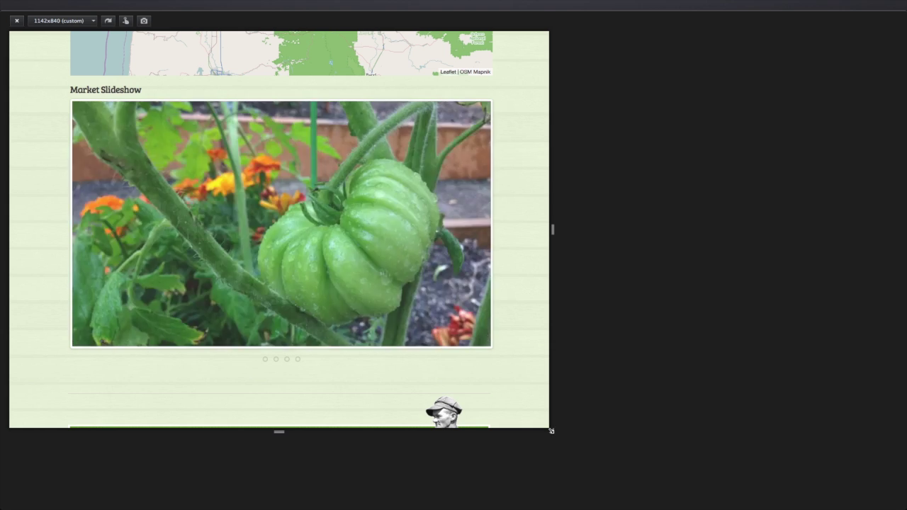
{"action": "left_click_drag", "start_coordinate": [551, 430], "coordinate": [696, 438]}
{"action": "scroll", "coordinate": [674, 363], "scroll_direction": "up", "scroll_amount": 5}
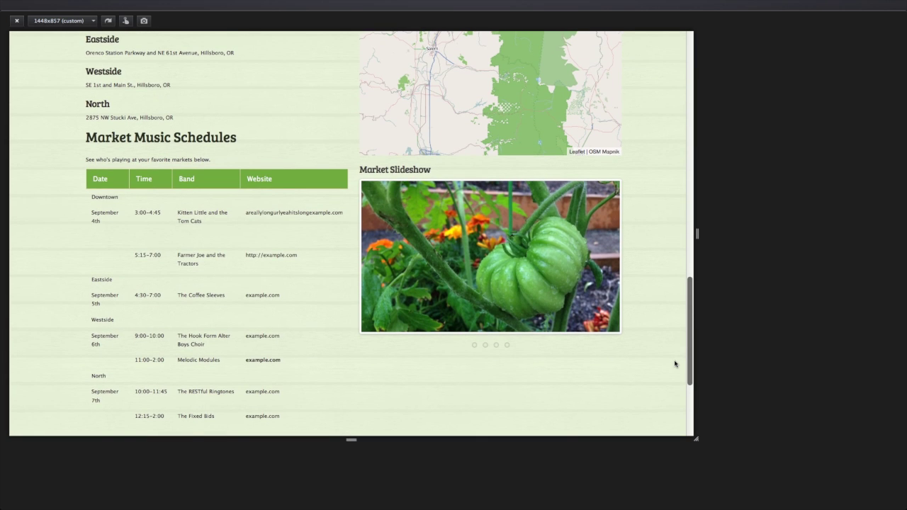
Switch the viewport to the 320x480 preset and examine the footer content down from the music schedule
{"action": "left_click", "coordinate": [64, 21]}
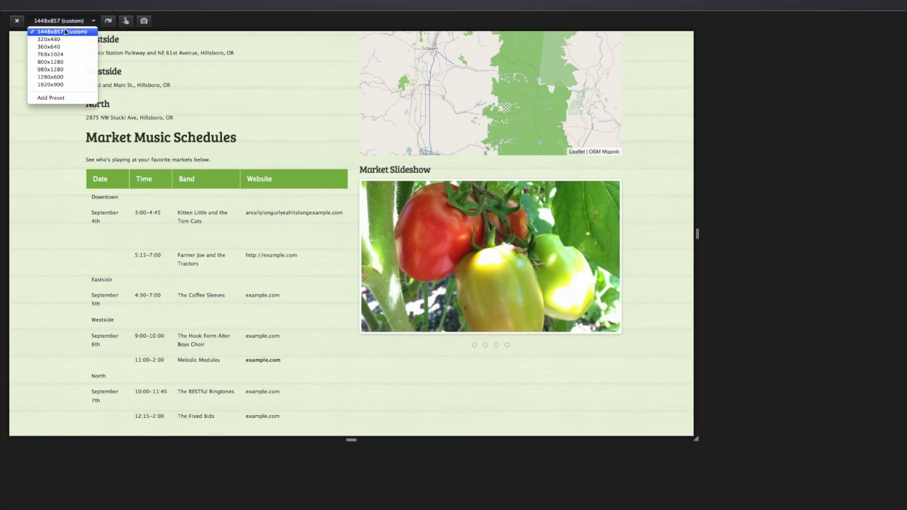
{"action": "left_click", "coordinate": [49, 39]}
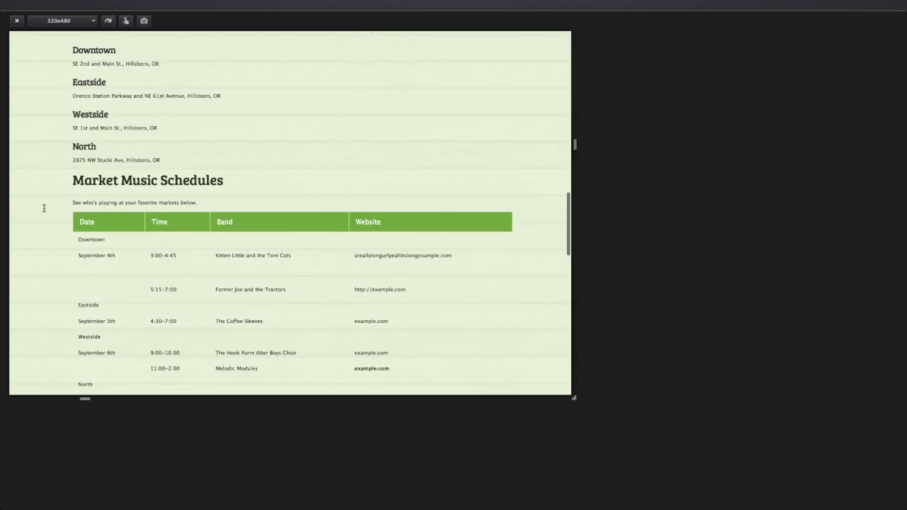
{"action": "scroll", "coordinate": [83, 148], "scroll_direction": "down", "scroll_amount": 2}
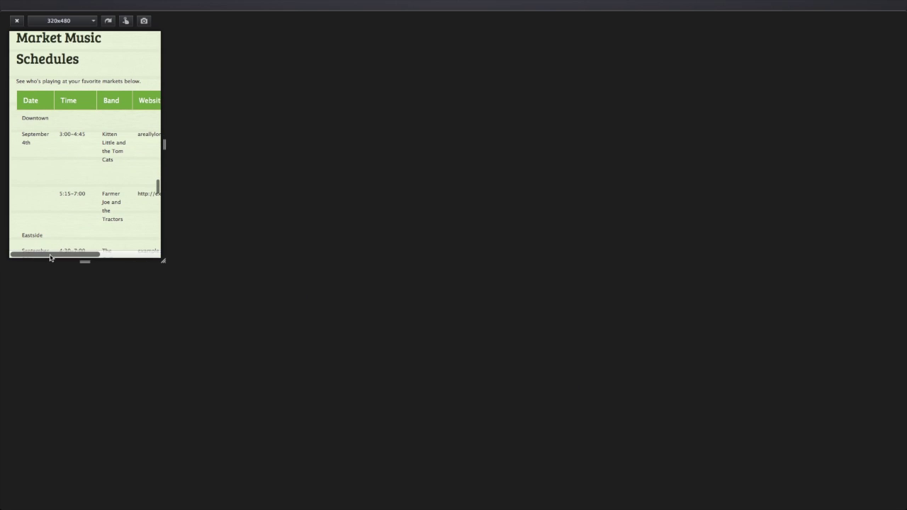
{"action": "mouse_move", "coordinate": [50, 258]}
{"action": "left_mouse_down"}
{"action": "mouse_move", "coordinate": [111, 258]}
{"action": "mouse_move", "coordinate": [38, 257]}
{"action": "left_mouse_up"}
{"action": "scroll", "coordinate": [21, 216], "scroll_direction": "down", "scroll_amount": 5}
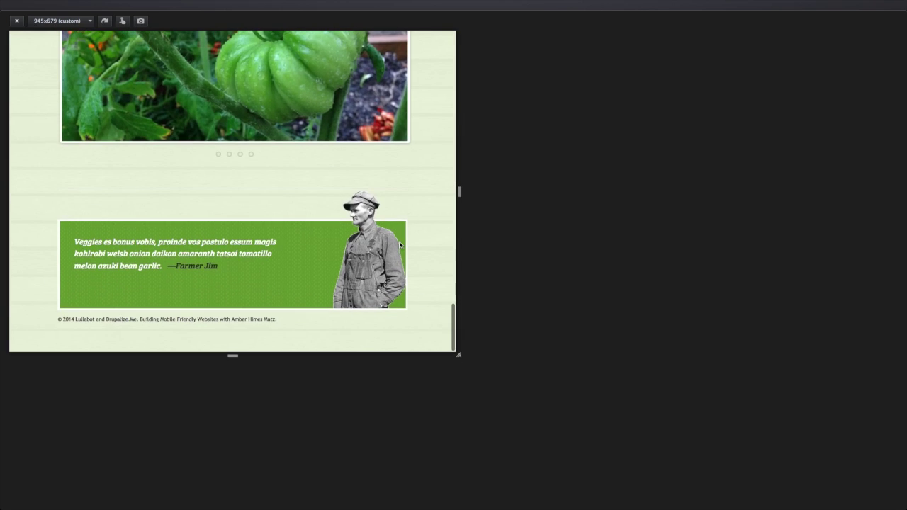
Enlarge the viewport to 1357x784 and examine the Market Slideshow beside the music schedule table
{"action": "scroll", "coordinate": [399, 245], "scroll_direction": "up", "scroll_amount": 2}
{"action": "scroll", "coordinate": [578, 270], "scroll_direction": "up", "scroll_amount": 3}
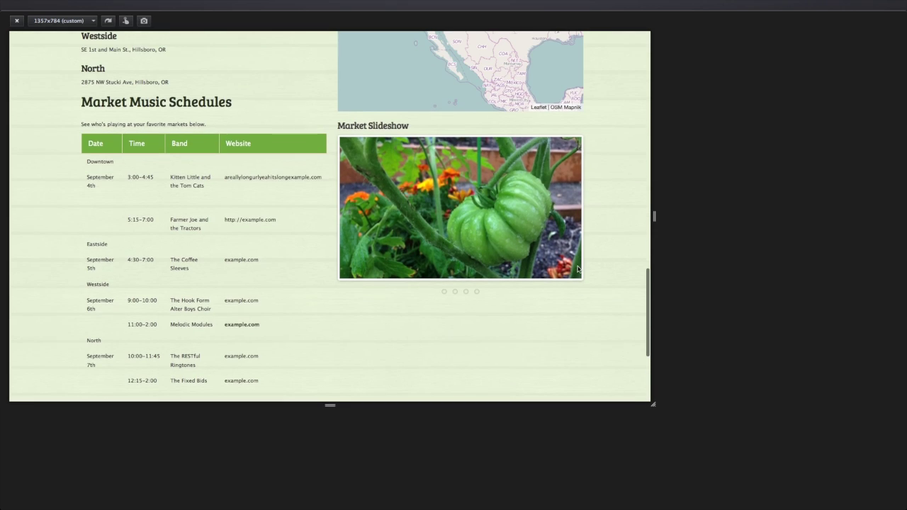
{"action": "scroll", "coordinate": [615, 268], "scroll_direction": "up", "scroll_amount": 2}
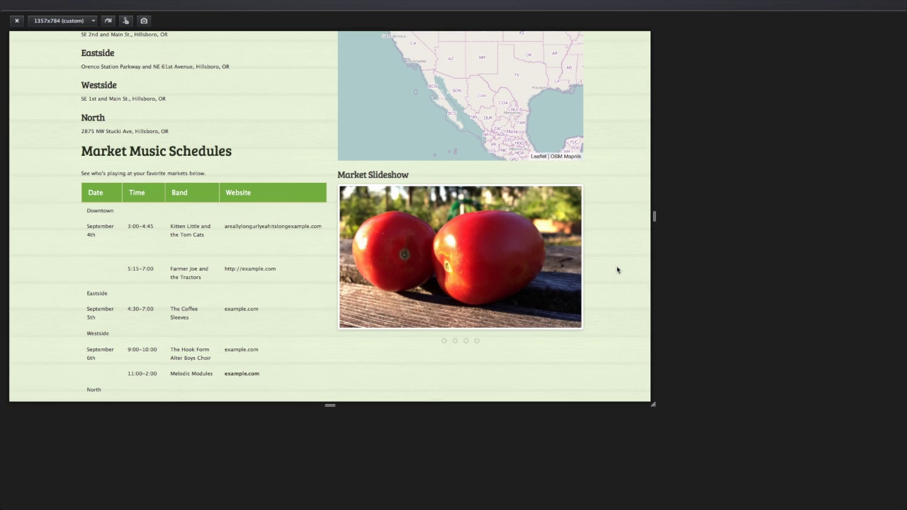
{"action": "mouse_move", "coordinate": [447, 262]}
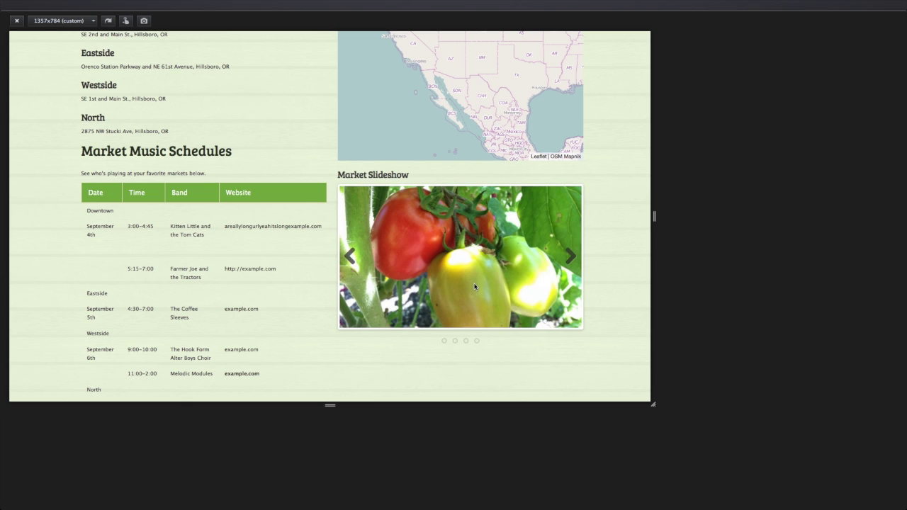
{"action": "scroll", "coordinate": [475, 287], "scroll_direction": "up", "scroll_amount": 1}
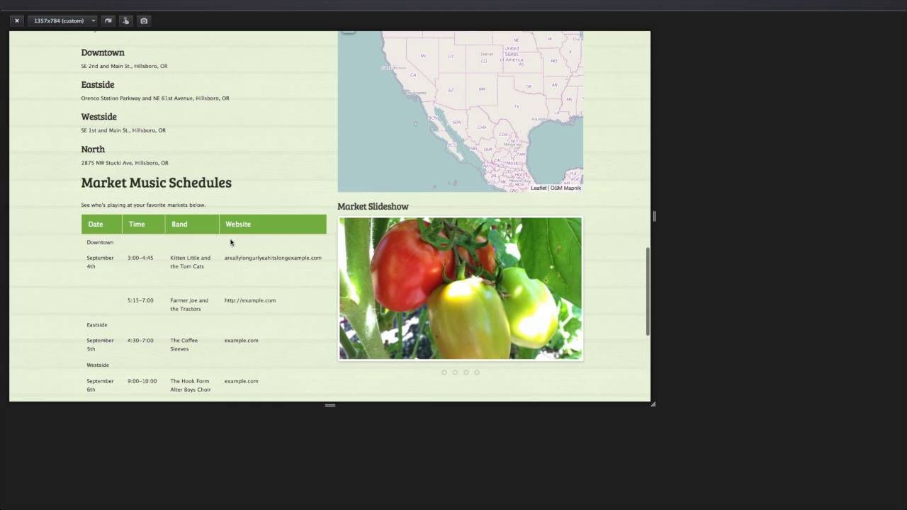
{"action": "scroll", "coordinate": [461, 290], "scroll_direction": "down", "scroll_amount": 1}
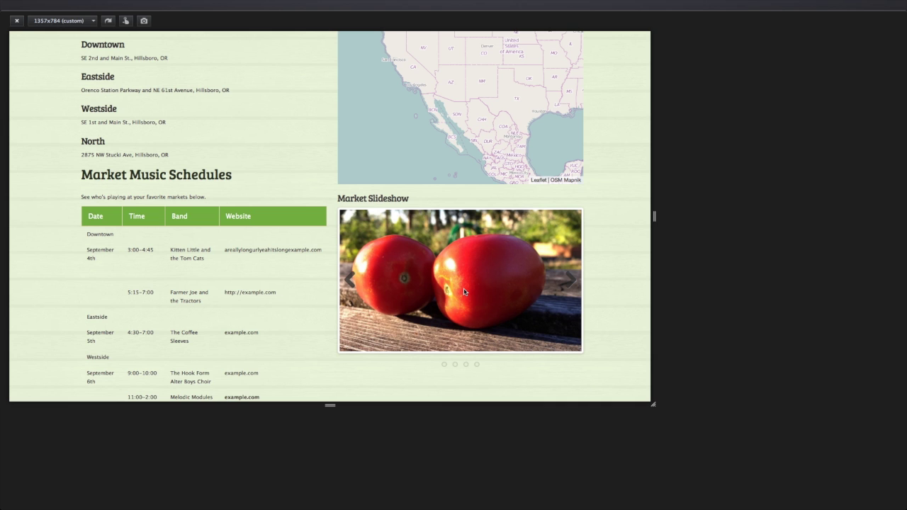
{"action": "scroll", "coordinate": [283, 277], "scroll_direction": "down", "scroll_amount": 3}
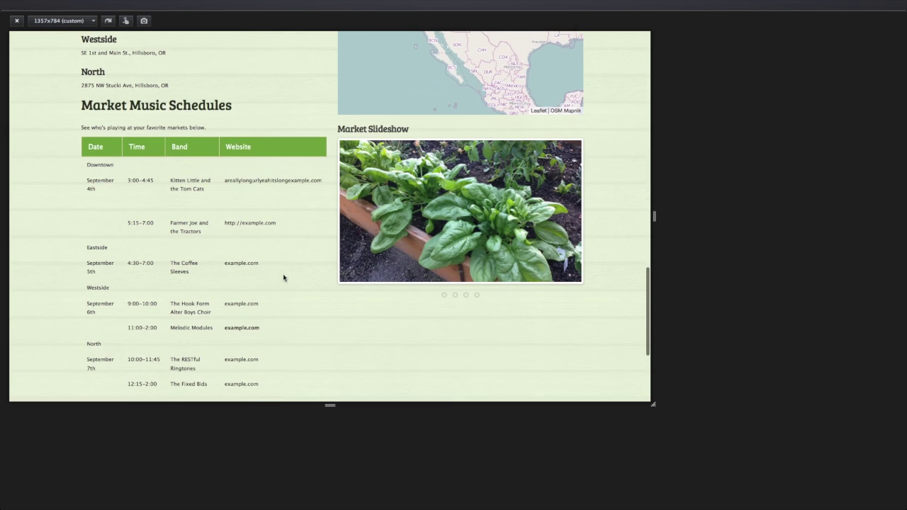